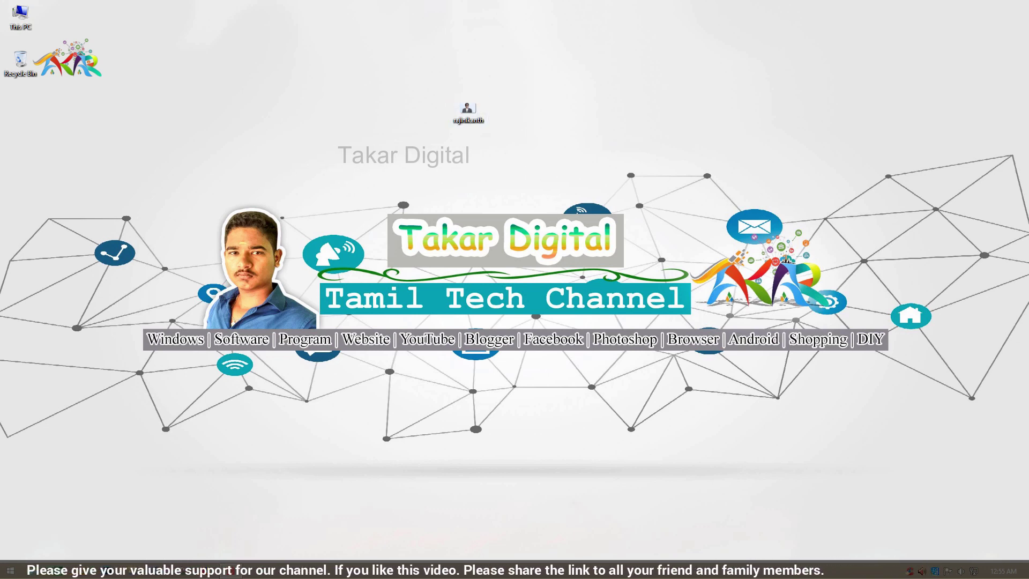
Preview the desktop portrait photo in Photo Viewer, close it, and launch Photoshop CC
{"action": "double_click", "coordinate": [468, 108]}
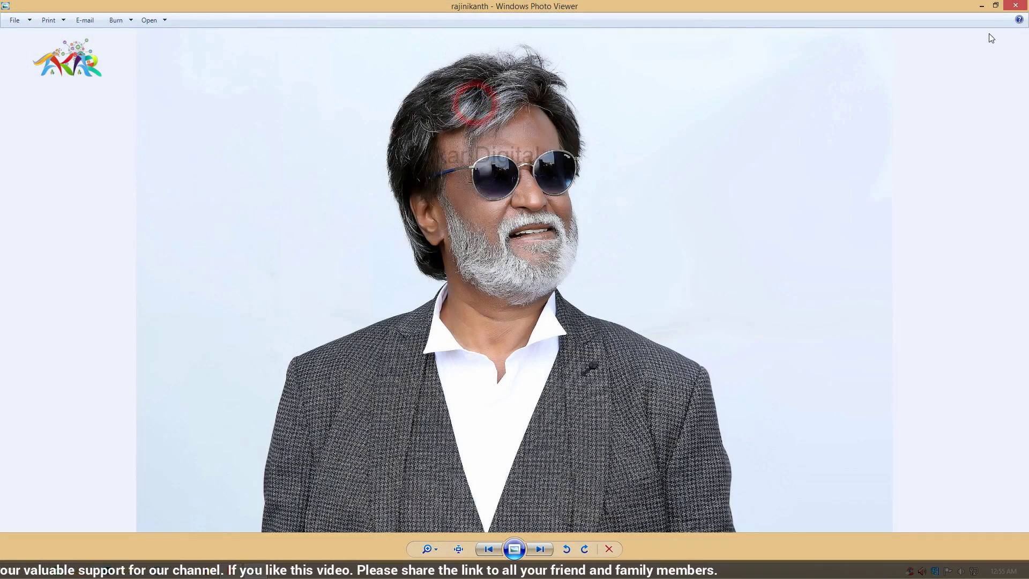
{"action": "left_click", "coordinate": [1022, 5]}
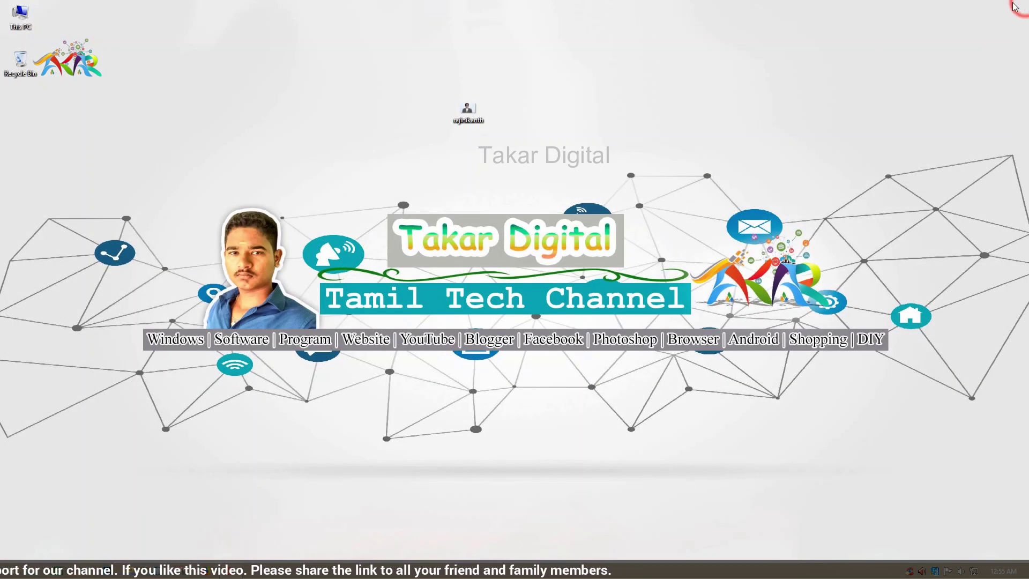
{"action": "left_click", "coordinate": [112, 571]}
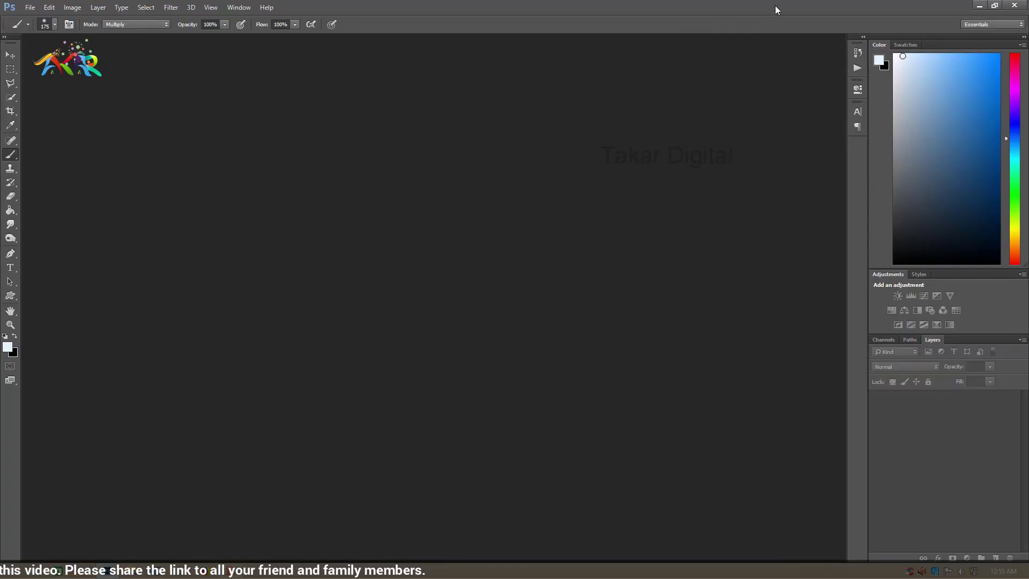
Open the portrait in maximized Photoshop, fit it on screen, unlock it and add a blank Layer 1
{"action": "double_click", "coordinate": [775, 7]}
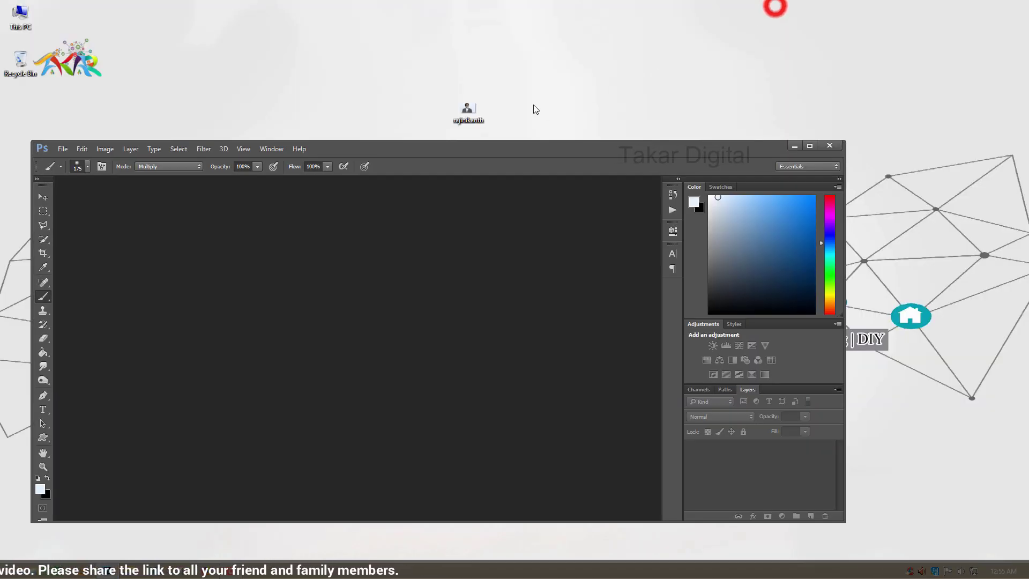
{"action": "double_click", "coordinate": [467, 109]}
{"action": "double_click", "coordinate": [668, 152]}
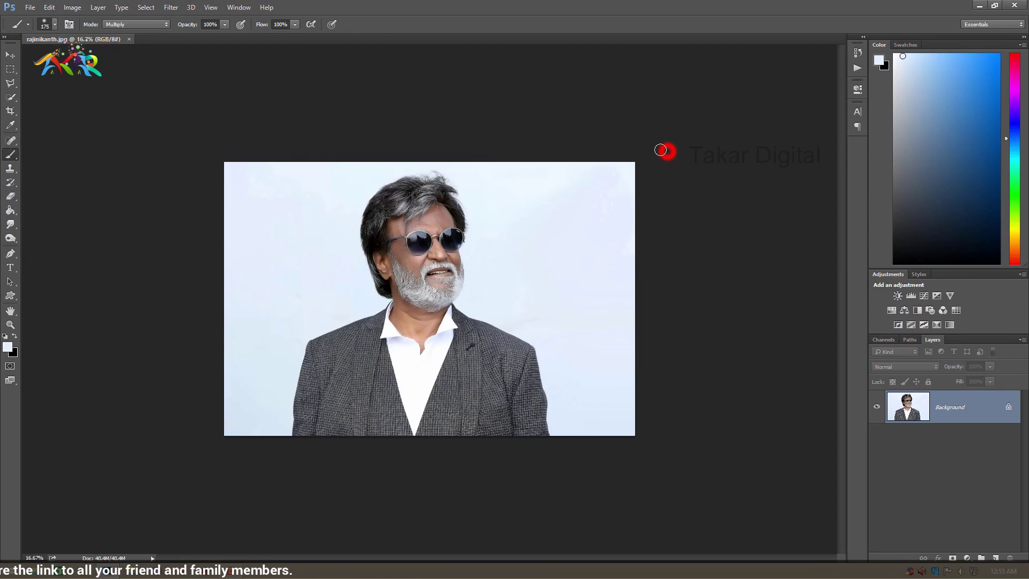
{"action": "key", "text": "ctrl+0"}
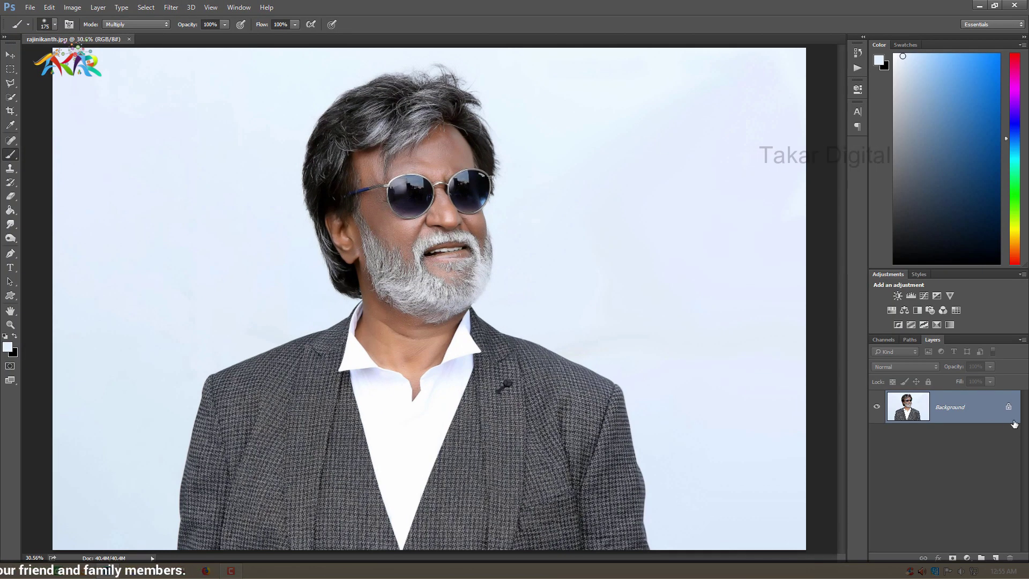
{"action": "left_click", "coordinate": [1010, 410]}
{"action": "left_click", "coordinate": [997, 558]}
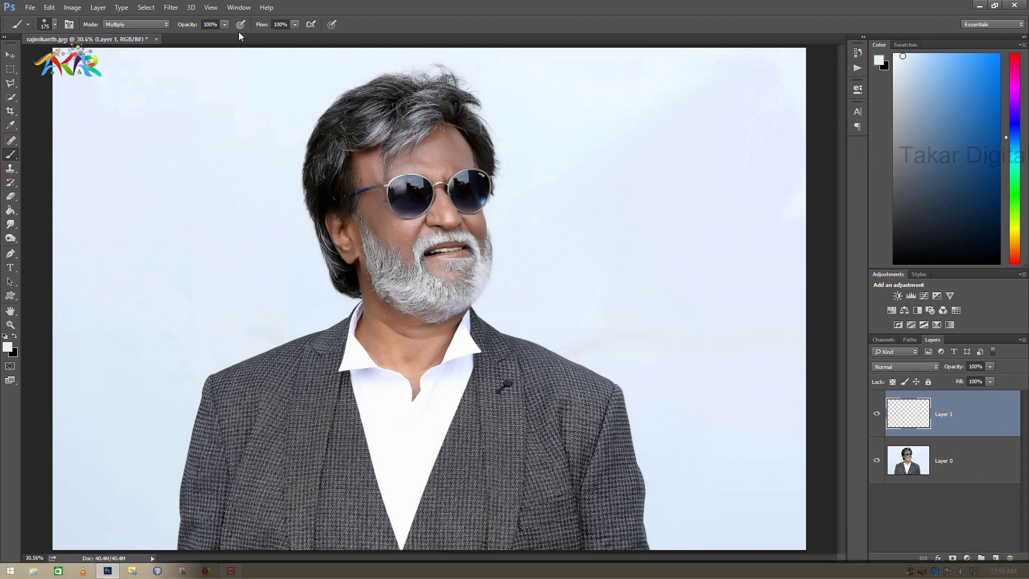
Set the brush opacity to 15%
{"action": "left_click", "coordinate": [212, 24]}
{"action": "type", "text": "15"}
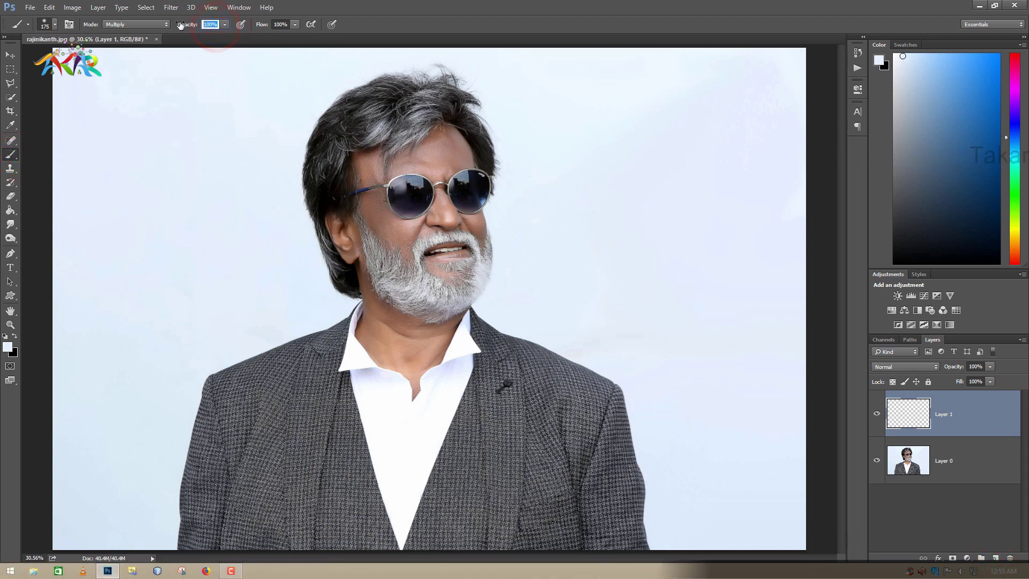
{"action": "key", "text": "Return"}
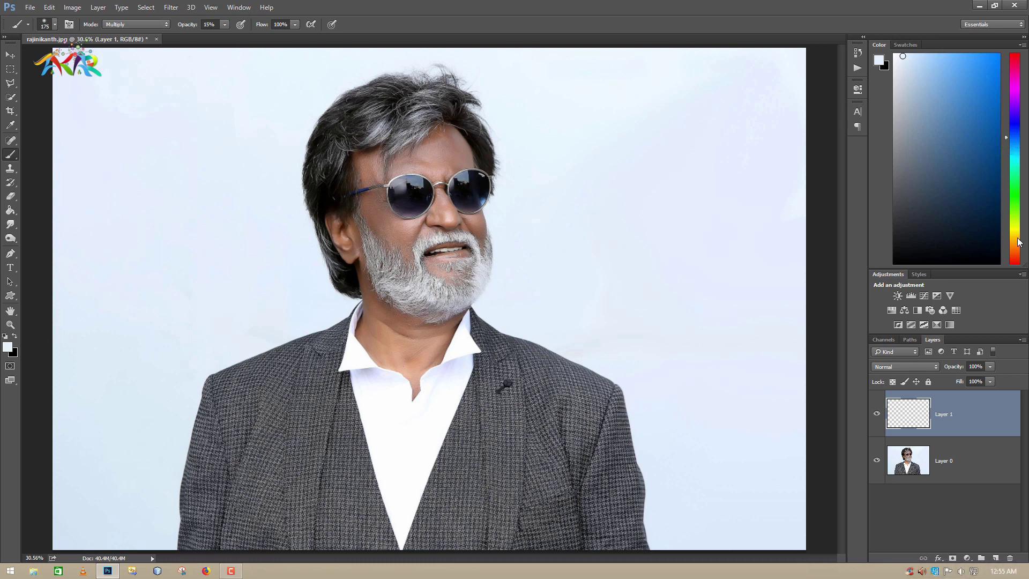
With a 300 soft round brush, tint the ear and jaw orange and the neck red
{"action": "left_click", "coordinate": [1020, 243]}
{"action": "left_click_drag", "start_coordinate": [968, 69], "coordinate": [999, 54]}
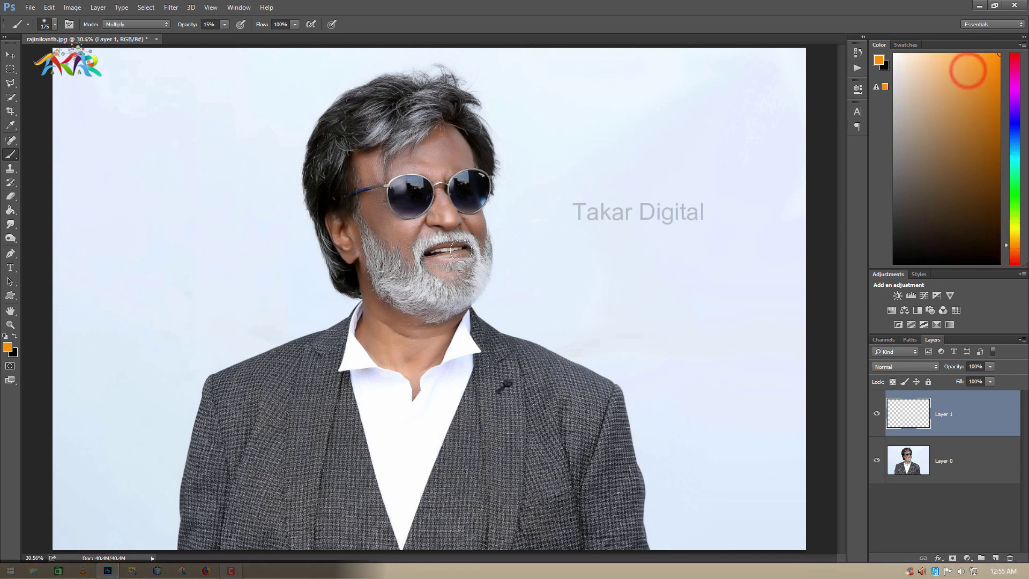
{"action": "right_click", "coordinate": [551, 306]}
{"action": "double_click", "coordinate": [567, 401]}
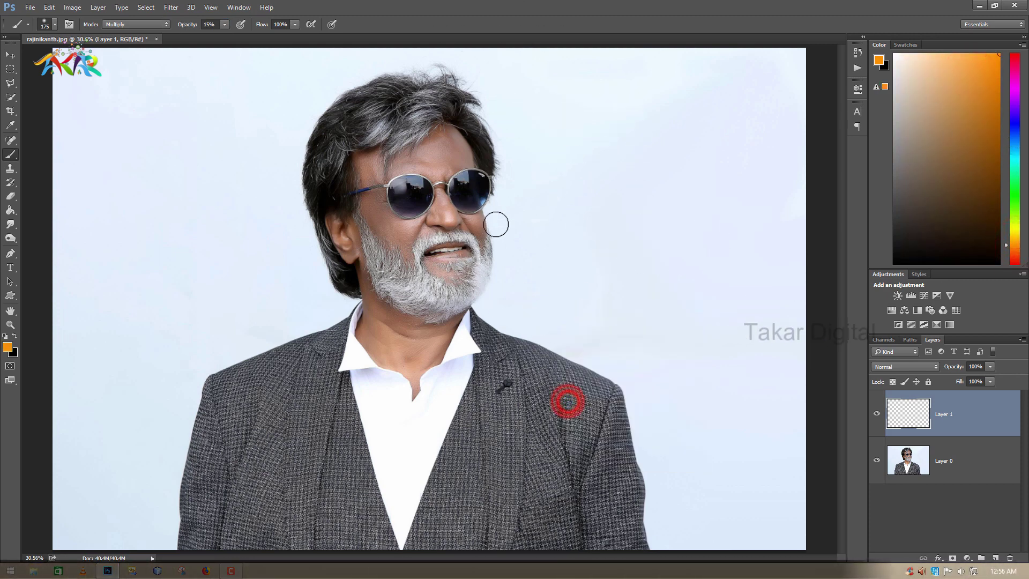
{"action": "key", "text": "bracketright"}
{"action": "key", "text": "bracketright"}
{"action": "key", "text": "bracketright"}
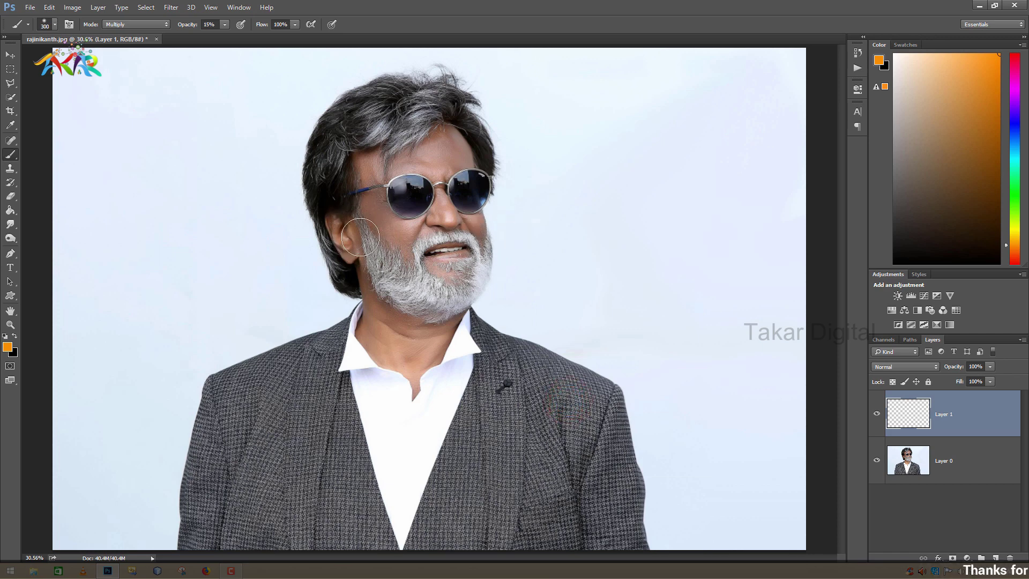
{"action": "left_click_drag", "start_coordinate": [374, 280], "coordinate": [374, 285]}
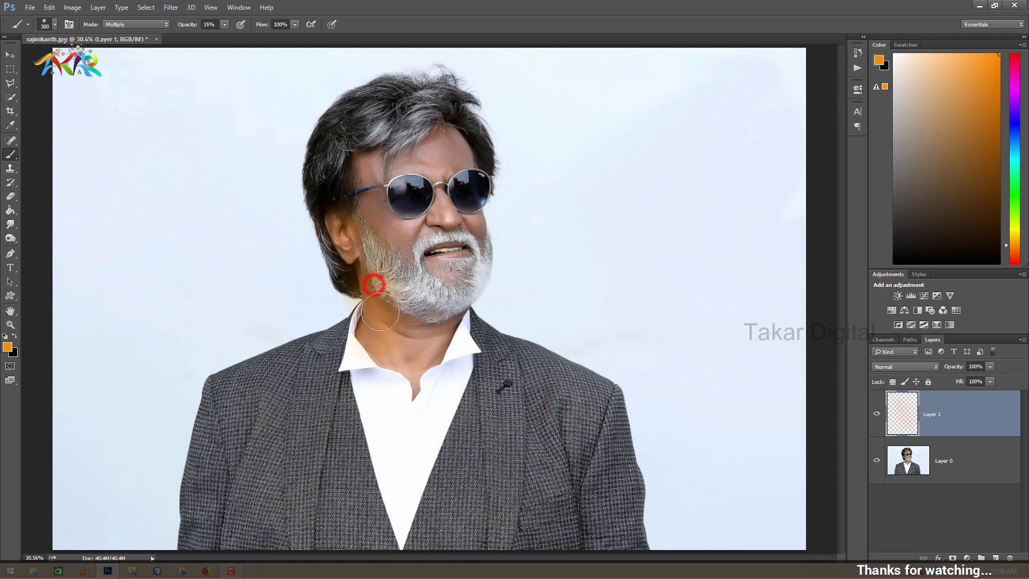
{"action": "left_click", "coordinate": [1014, 263]}
{"action": "mouse_move", "coordinate": [410, 360]}
{"action": "left_mouse_down"}
{"action": "mouse_move", "coordinate": [420, 369]}
{"action": "mouse_move", "coordinate": [478, 285]}
{"action": "mouse_move", "coordinate": [423, 276]}
{"action": "mouse_move", "coordinate": [440, 234]}
{"action": "left_mouse_up"}
Tint the hair green on the right, cyan on the left, and magenta on top
{"action": "left_click", "coordinate": [1015, 231]}
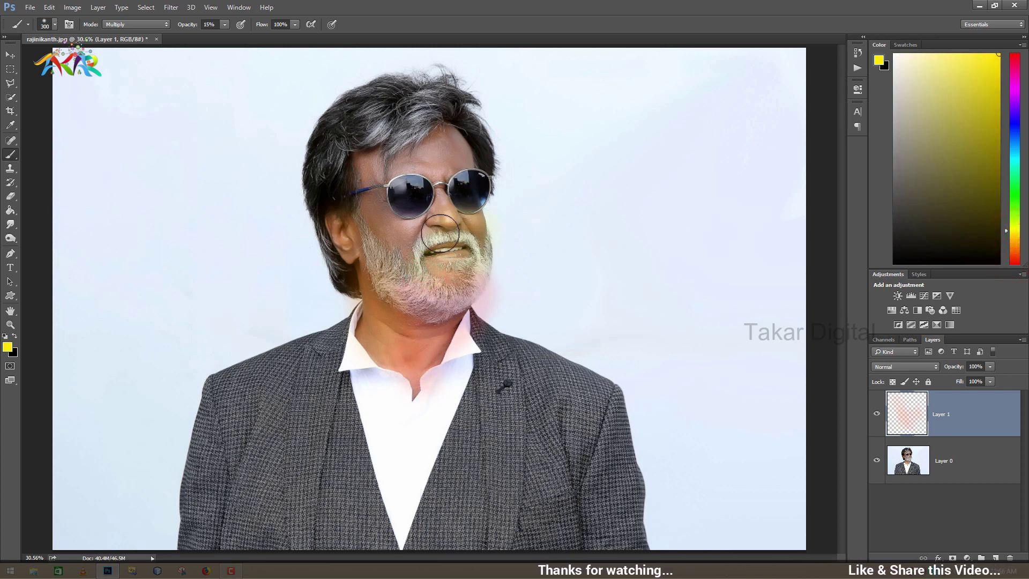
{"action": "left_click", "coordinate": [1014, 203]}
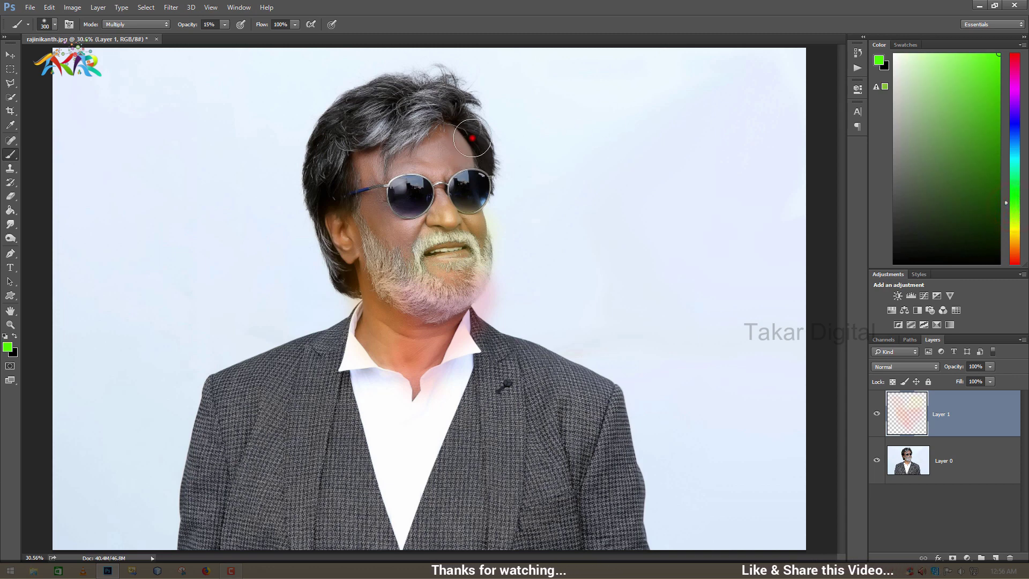
{"action": "left_click_drag", "start_coordinate": [472, 138], "coordinate": [485, 199]}
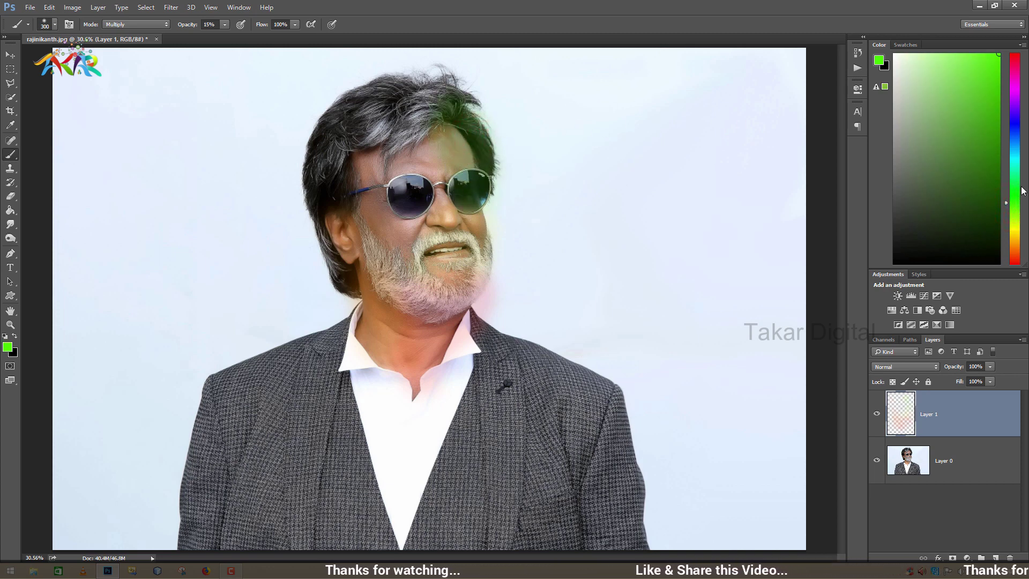
{"action": "left_click", "coordinate": [1015, 158]}
{"action": "left_click_drag", "start_coordinate": [316, 144], "coordinate": [333, 160]}
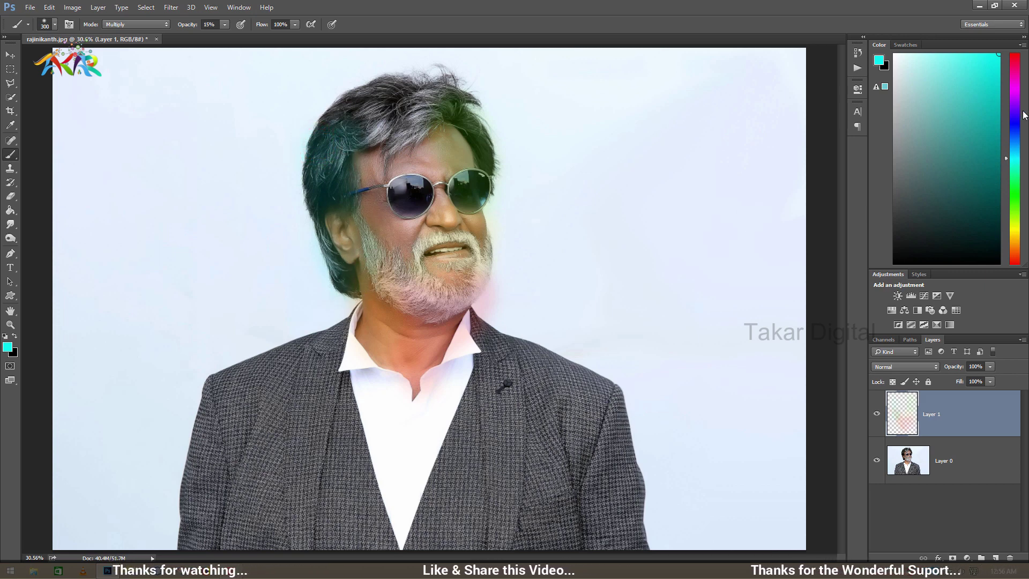
{"action": "left_click", "coordinate": [1015, 86]}
{"action": "key", "text": "bracketright"}
{"action": "mouse_move", "coordinate": [354, 102]}
{"action": "left_mouse_down"}
{"action": "mouse_move", "coordinate": [386, 108]}
{"action": "mouse_move", "coordinate": [399, 146]}
{"action": "left_mouse_up"}
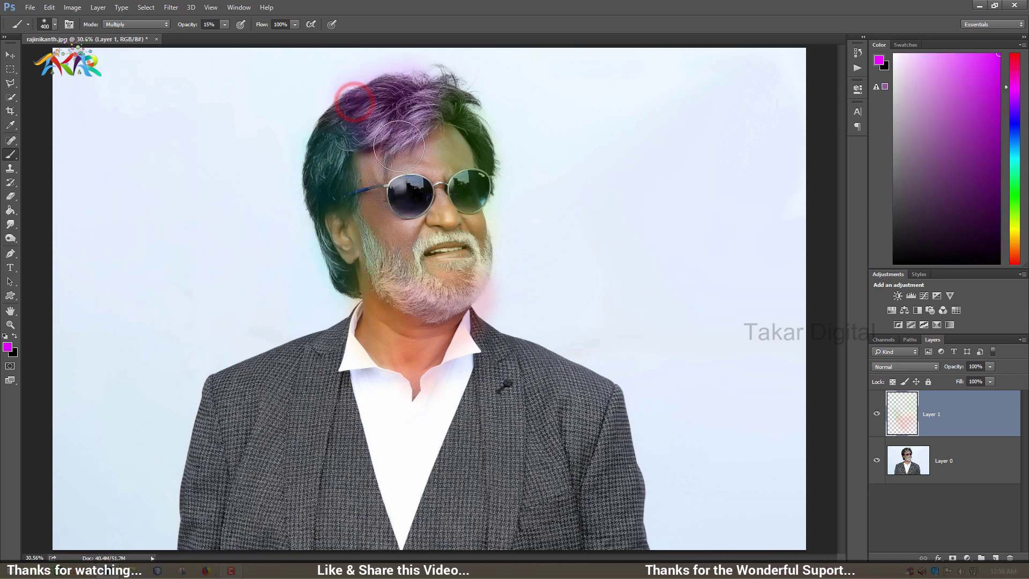
Brush orange over the face and neck with a larger 500–600 brush
{"action": "left_click", "coordinate": [1016, 247]}
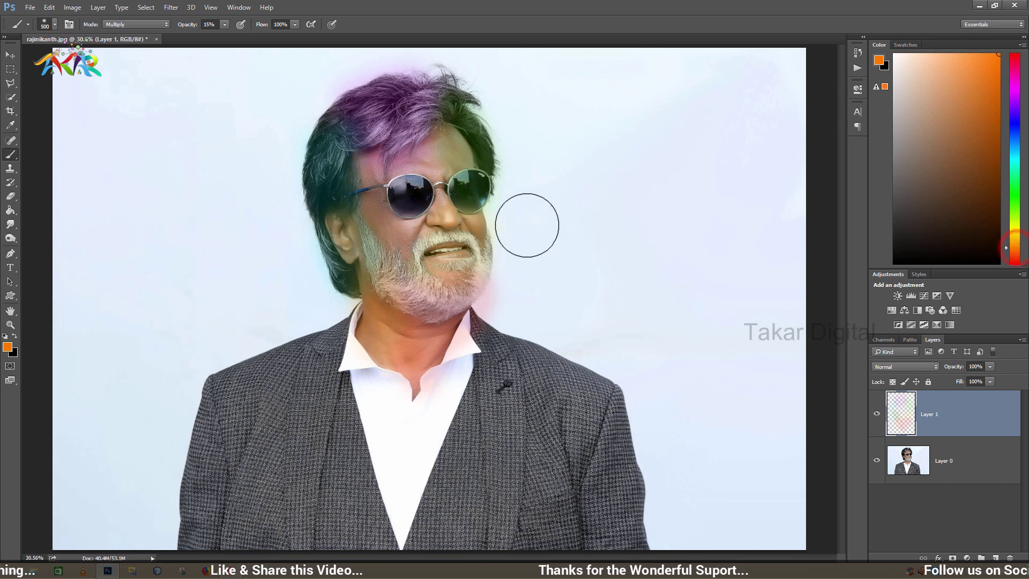
{"action": "left_click_drag", "start_coordinate": [399, 206], "coordinate": [407, 200]}
{"action": "key", "text": "bracketright"}
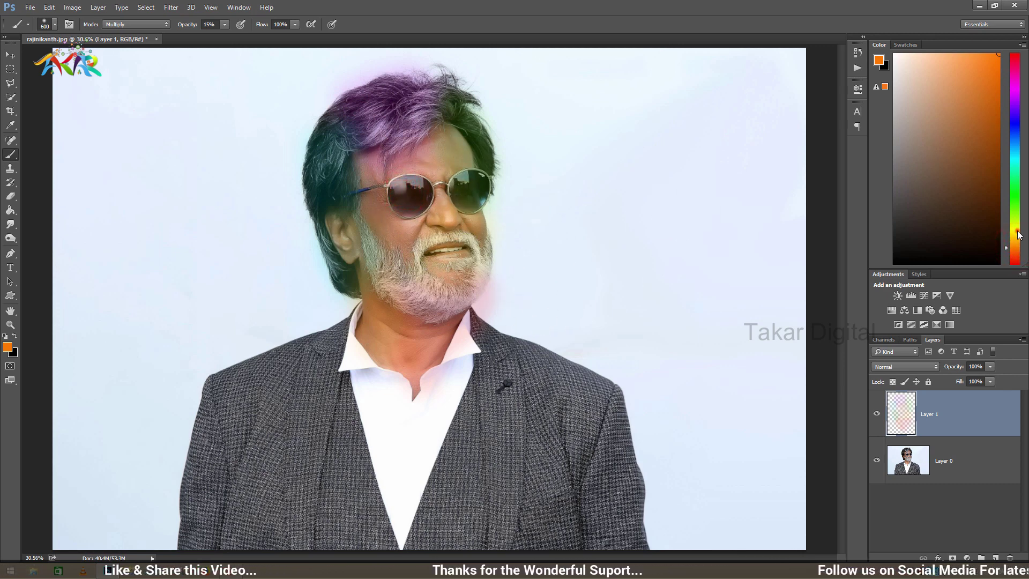
{"action": "left_click", "coordinate": [1017, 232]}
{"action": "key", "text": "bracketleft"}
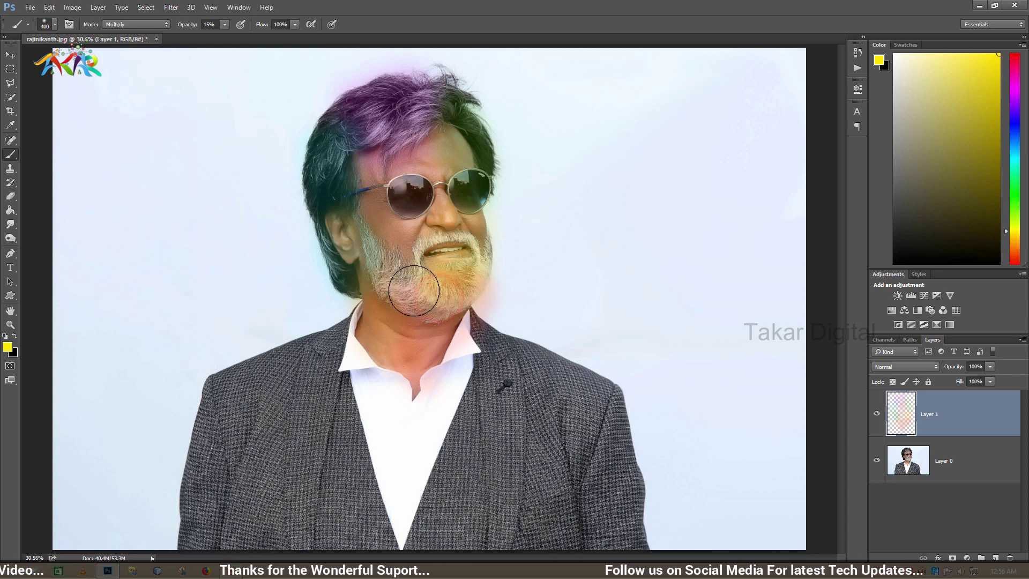
{"action": "left_click", "coordinate": [1017, 255]}
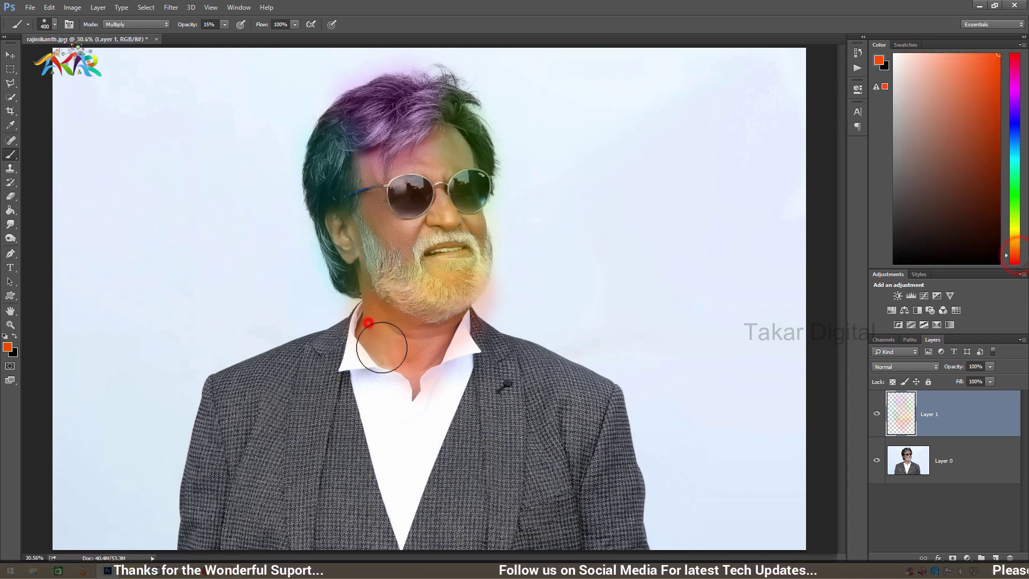
{"action": "left_click_drag", "start_coordinate": [382, 348], "coordinate": [428, 352]}
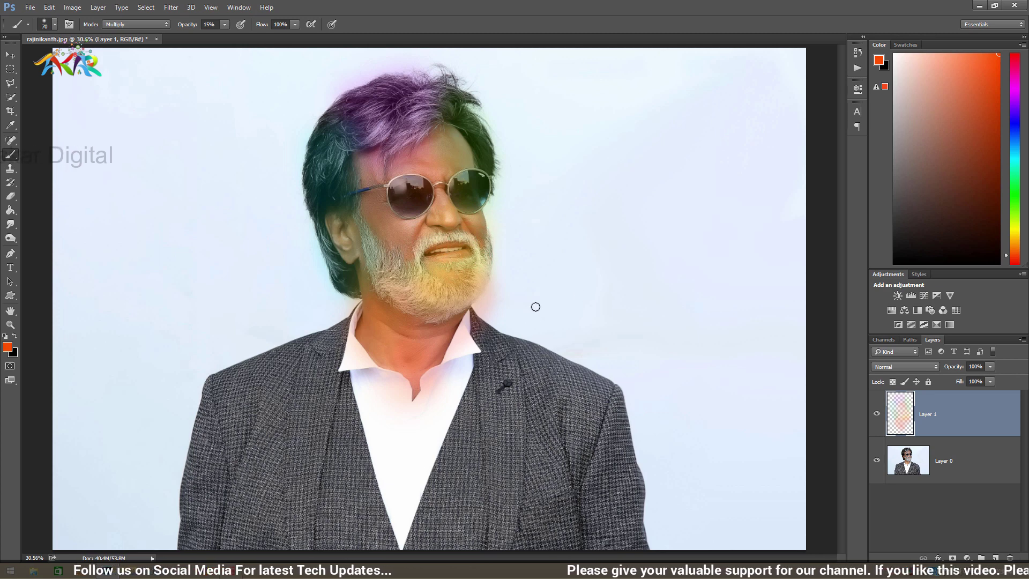
Select Layer 0, switch to the Polygonal Lasso, and zoom in on the ear and beard
{"action": "left_click", "coordinate": [919, 467]}
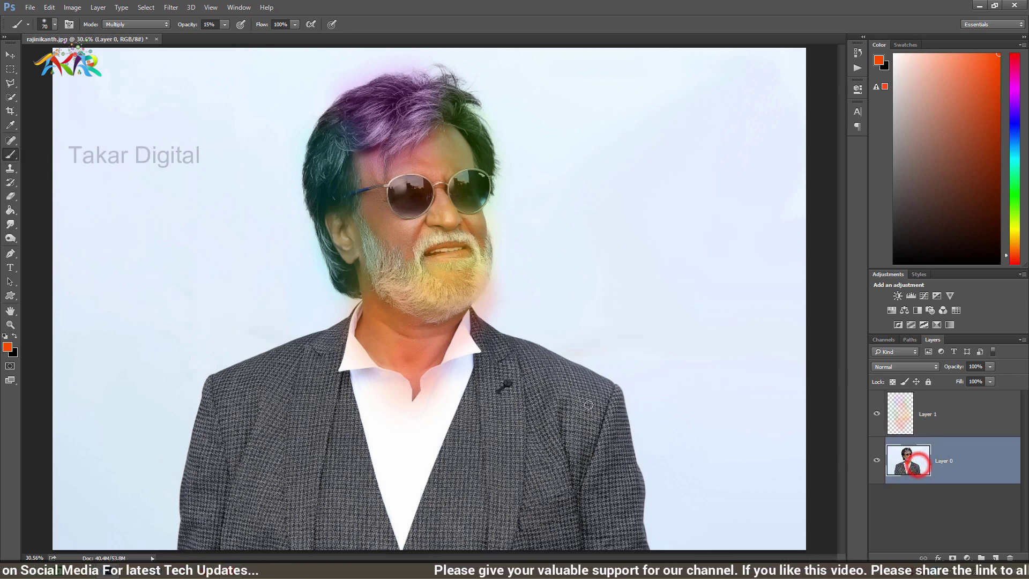
{"action": "left_click", "coordinate": [10, 83]}
{"action": "key", "text": "ctrl+plus"}
{"action": "key", "text": "ctrl+plus"}
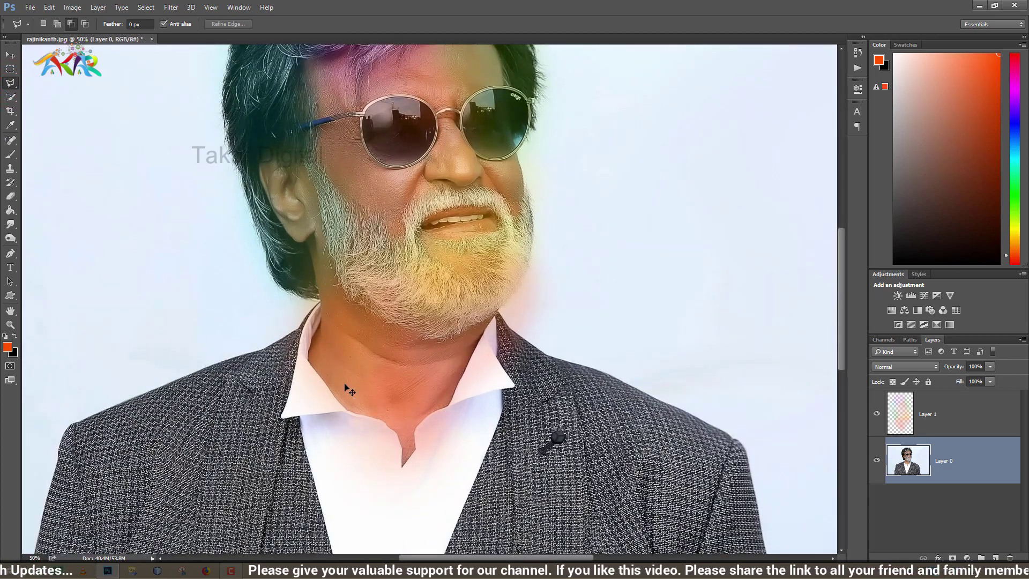
{"action": "key", "text": "ctrl+plus"}
{"action": "key", "text": "ctrl+plus"}
{"action": "left_click_drag", "start_coordinate": [228, 306], "coordinate": [410, 362]}
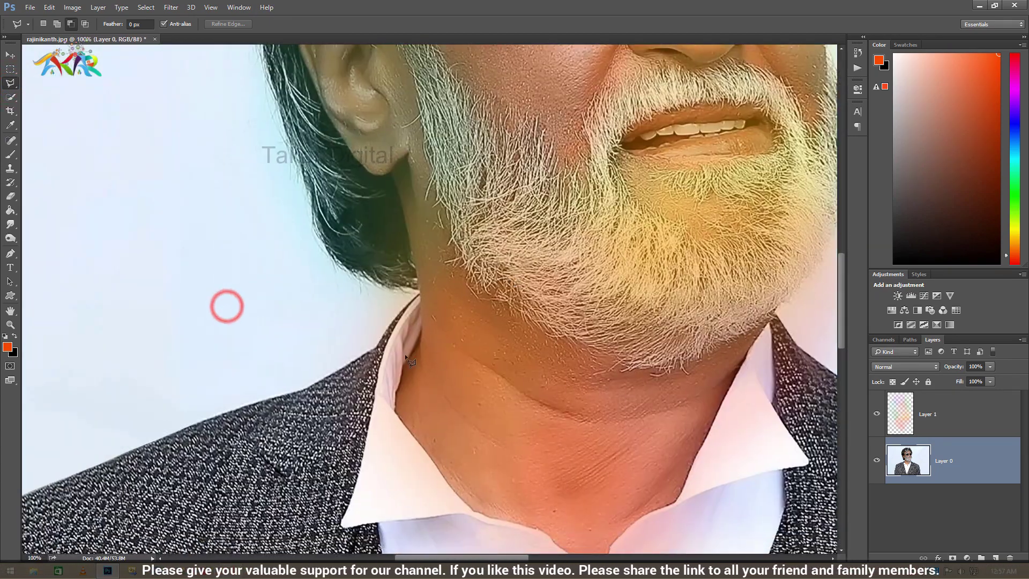
Trace the selection from the jaw down the collar, up the neck, and along the beard edge
{"action": "left_click", "coordinate": [421, 292]}
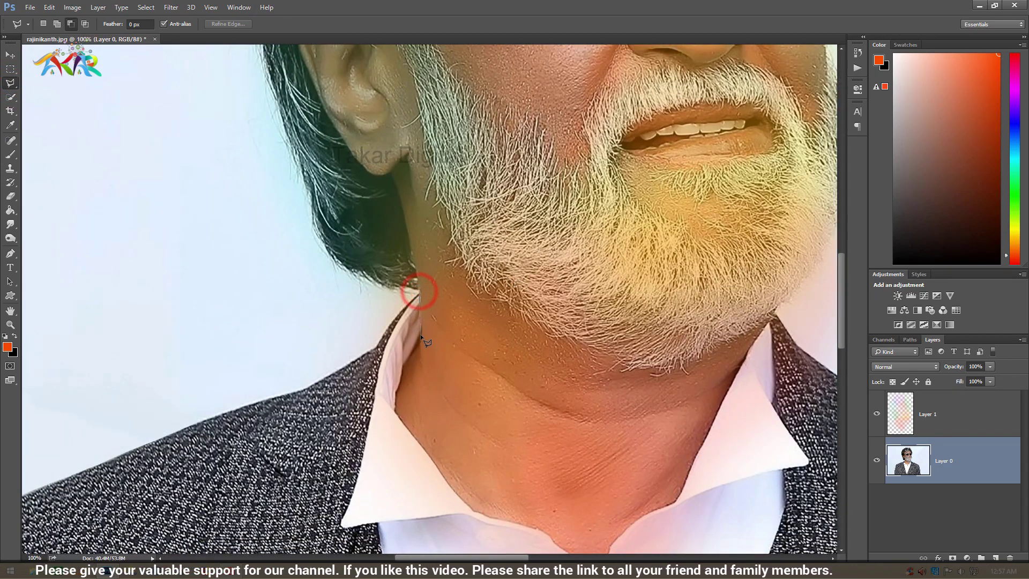
{"action": "left_click", "coordinate": [421, 334]}
{"action": "left_click", "coordinate": [404, 372]}
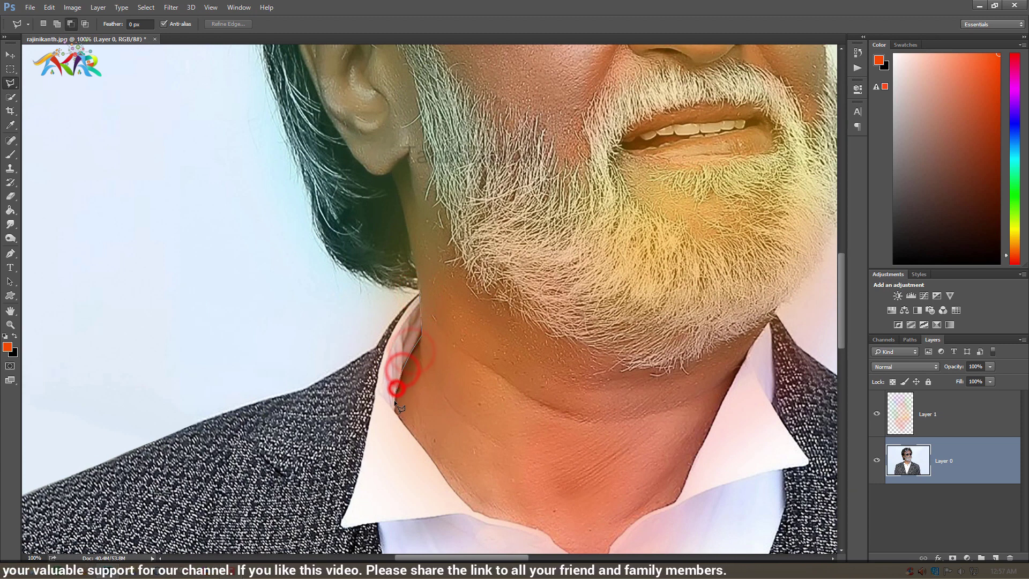
{"action": "left_click", "coordinate": [397, 391]}
{"action": "left_click", "coordinate": [395, 412]}
{"action": "left_click", "coordinate": [407, 426]}
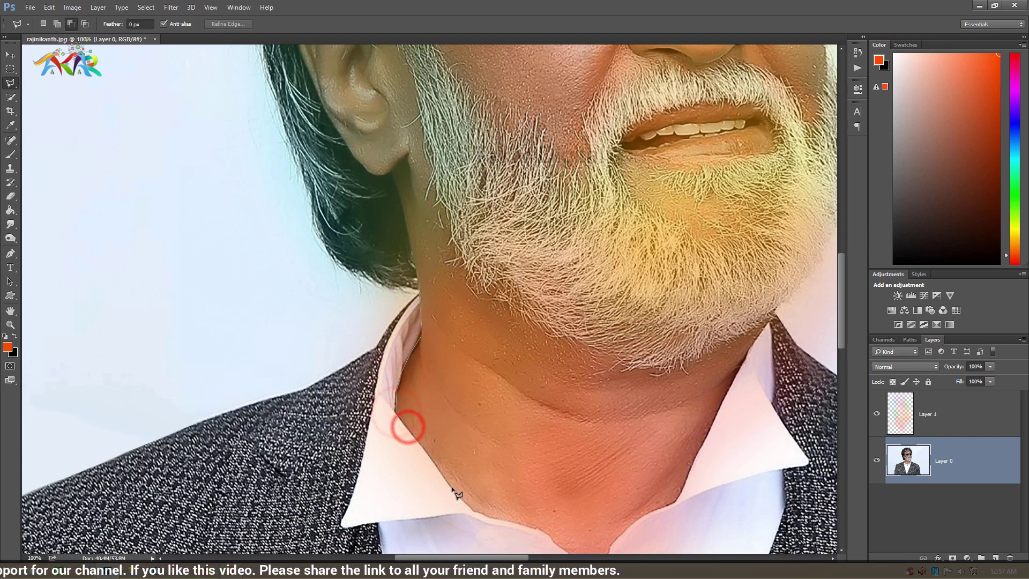
{"action": "left_click", "coordinate": [451, 487]}
{"action": "left_click", "coordinate": [473, 509]}
{"action": "left_click", "coordinate": [535, 533]}
{"action": "left_click", "coordinate": [588, 550]}
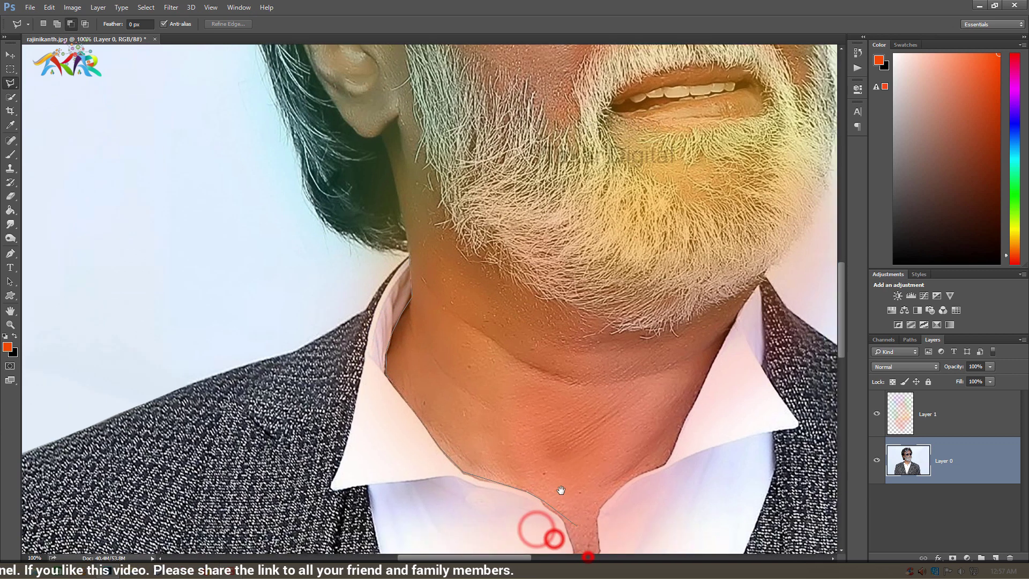
{"action": "left_click", "coordinate": [527, 459]}
{"action": "left_click", "coordinate": [537, 487]}
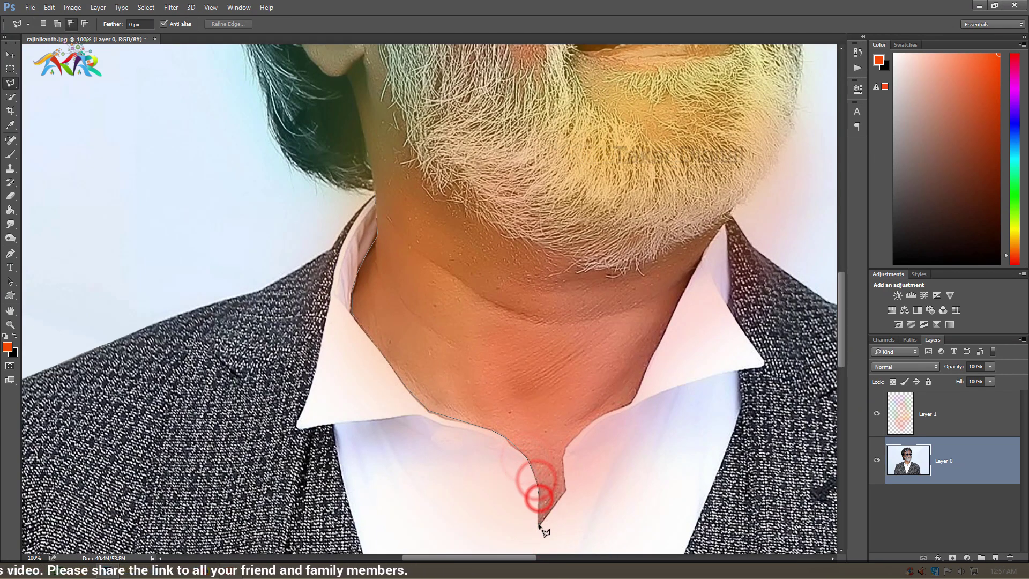
{"action": "left_click", "coordinate": [538, 524]}
{"action": "left_click", "coordinate": [565, 489]}
{"action": "left_click", "coordinate": [563, 448]}
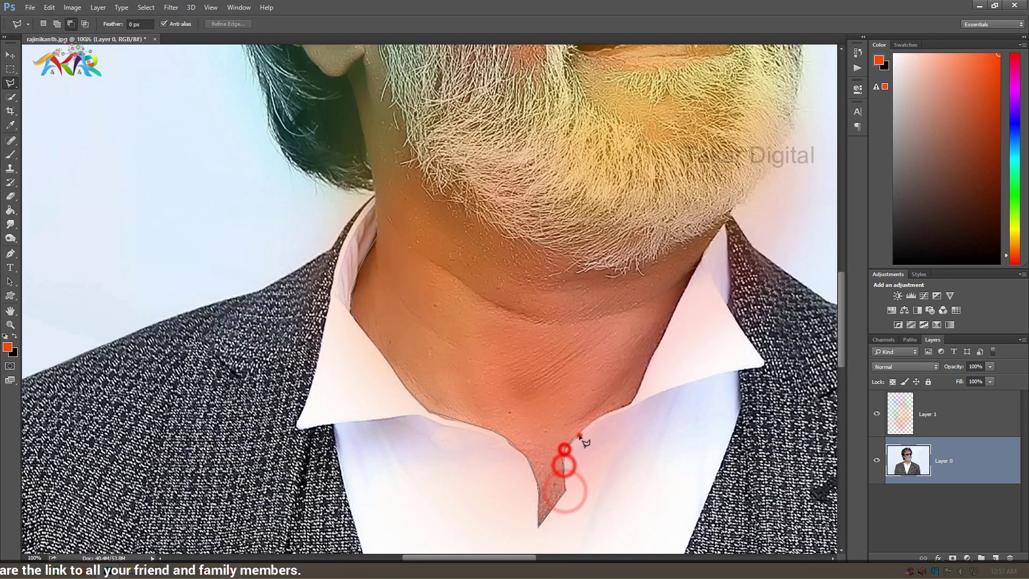
{"action": "left_click", "coordinate": [609, 422]}
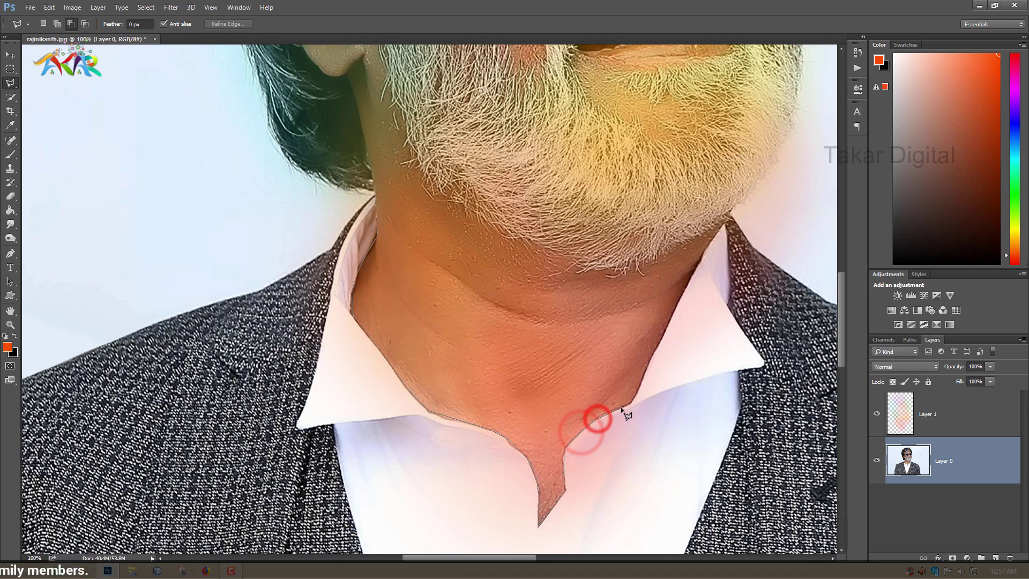
{"action": "left_click", "coordinate": [631, 401]}
{"action": "left_click", "coordinate": [658, 348]}
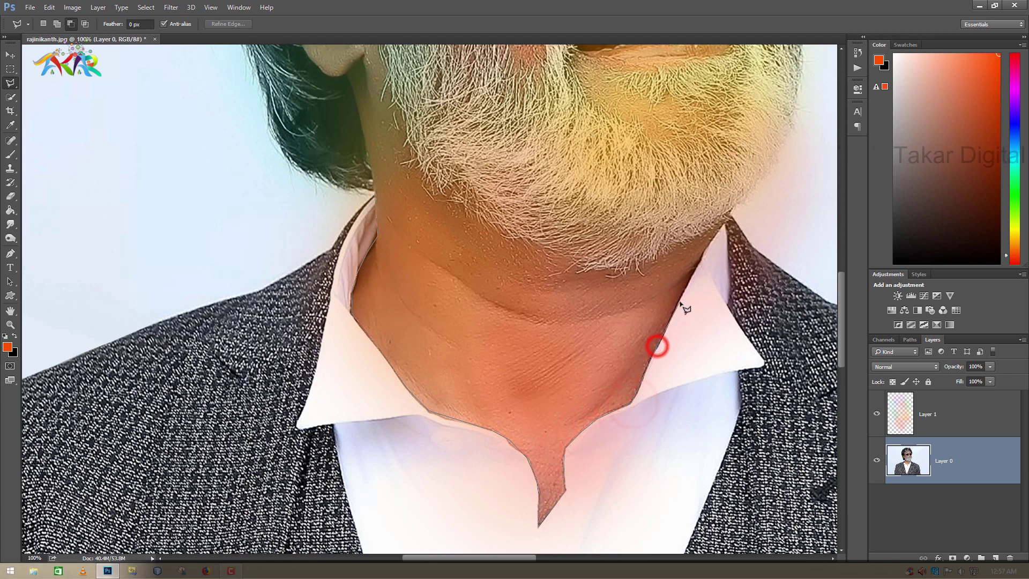
{"action": "left_click", "coordinate": [679, 299]}
{"action": "left_click", "coordinate": [706, 246]}
{"action": "left_click", "coordinate": [724, 226]}
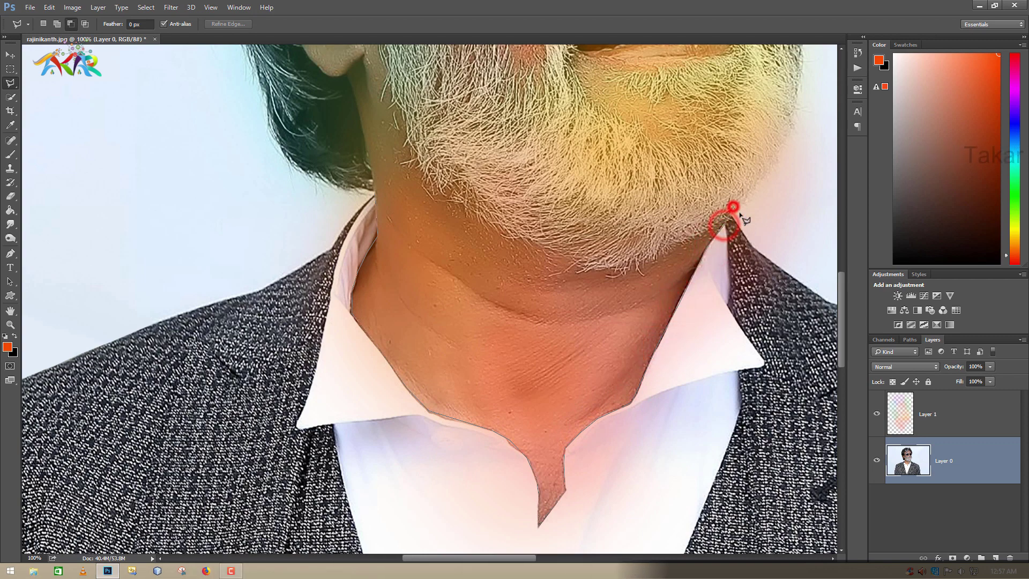
{"action": "left_click_drag", "start_coordinate": [734, 222], "coordinate": [473, 393]}
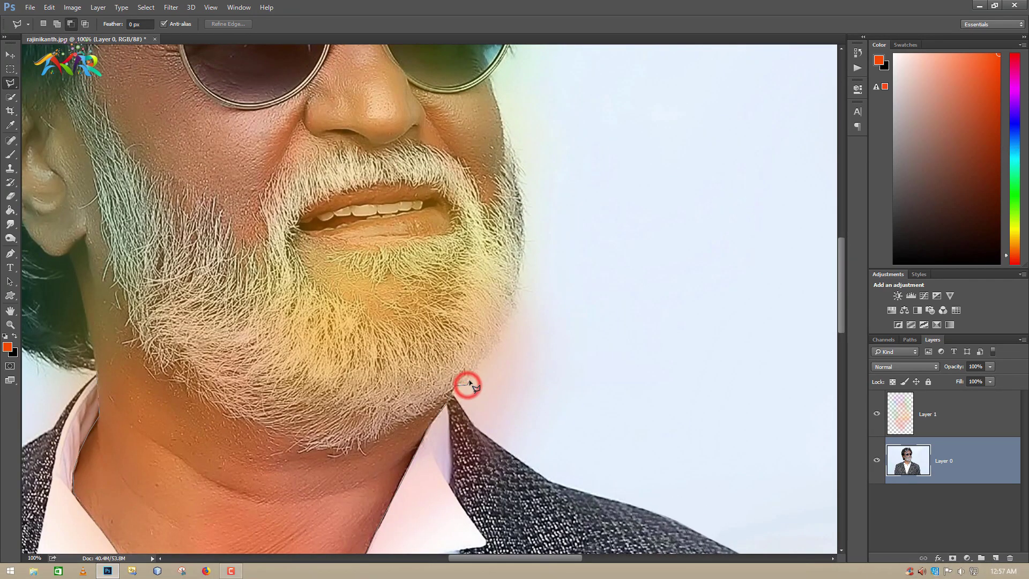
{"action": "left_click", "coordinate": [467, 381]}
{"action": "left_click", "coordinate": [476, 364]}
{"action": "left_click", "coordinate": [496, 345]}
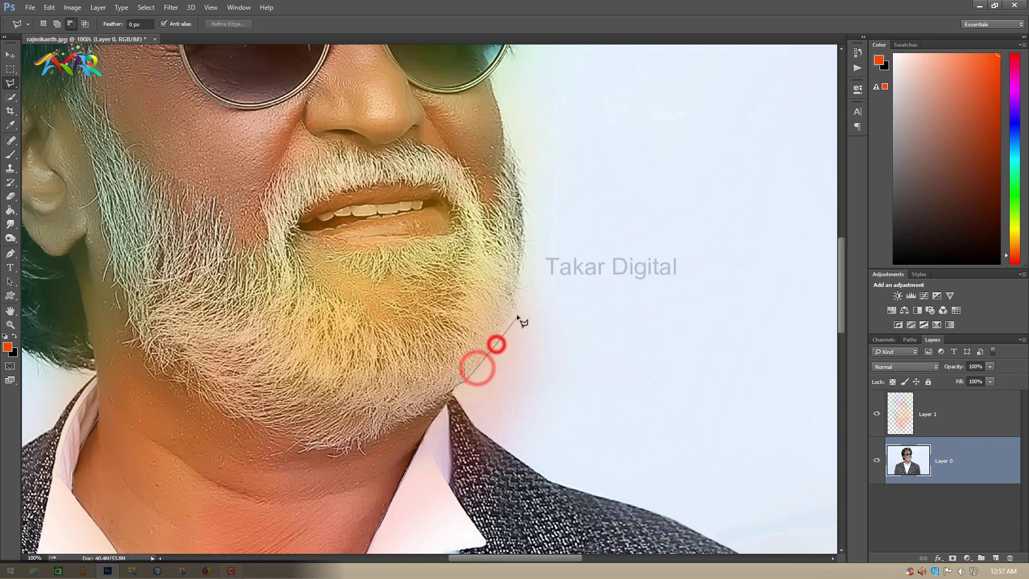
{"action": "left_click", "coordinate": [514, 313]}
{"action": "left_click", "coordinate": [516, 291]}
{"action": "left_click", "coordinate": [523, 268]}
{"action": "left_click", "coordinate": [525, 231]}
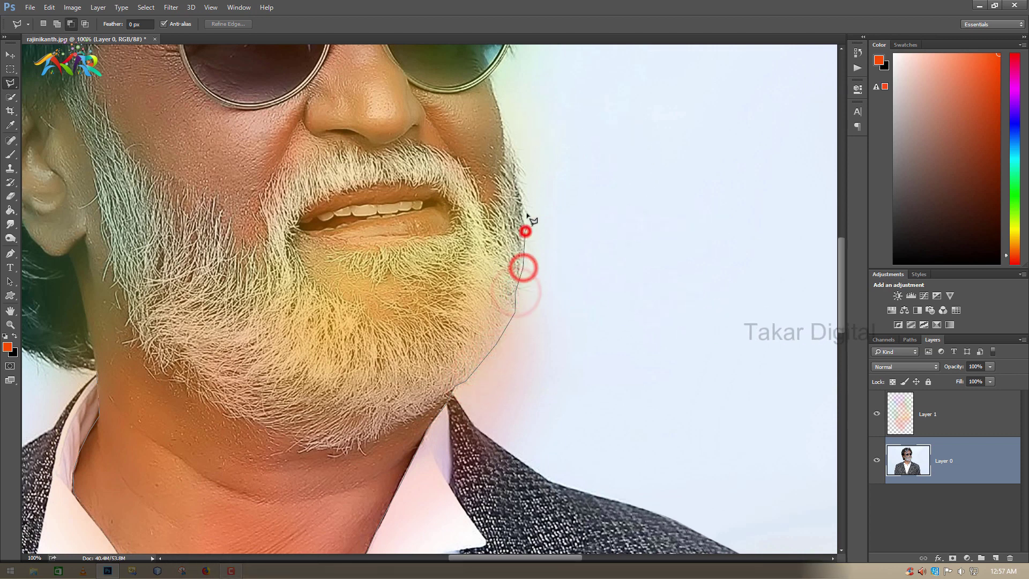
{"action": "left_click", "coordinate": [523, 190]}
Continue the outline up the face, across the hair top, down the left side, and close it
{"action": "left_click_drag", "start_coordinate": [505, 211], "coordinate": [461, 457]}
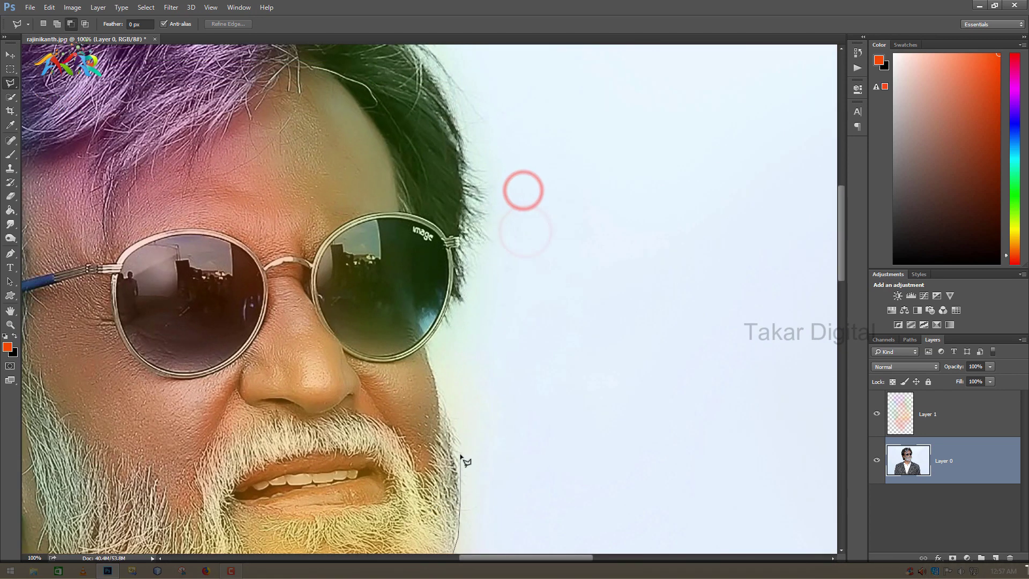
{"action": "left_click", "coordinate": [444, 406]}
{"action": "left_click", "coordinate": [432, 361]}
{"action": "left_click", "coordinate": [424, 343]}
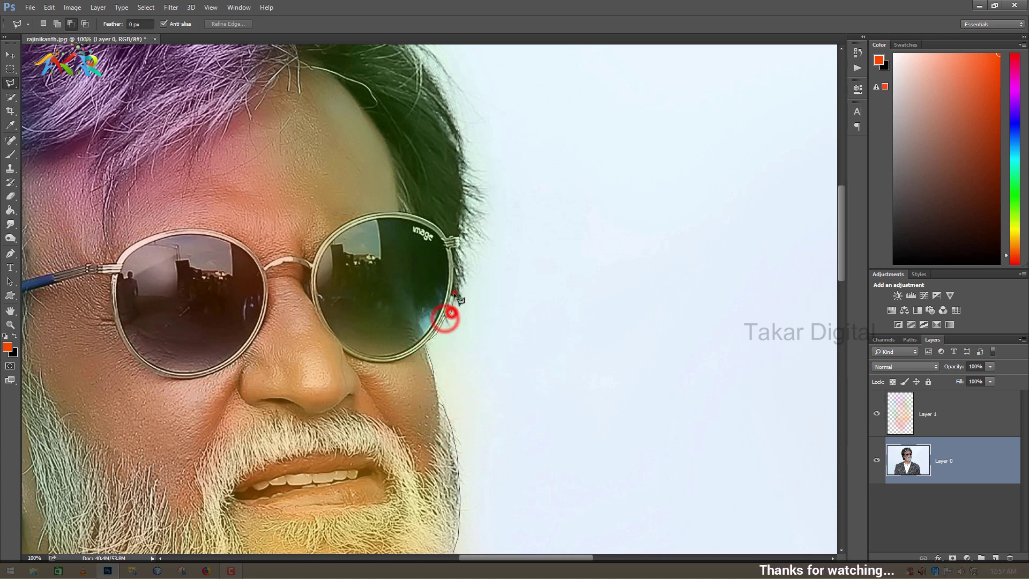
{"action": "left_click", "coordinate": [468, 231]}
{"action": "left_click", "coordinate": [461, 203]}
{"action": "left_click", "coordinate": [464, 159]}
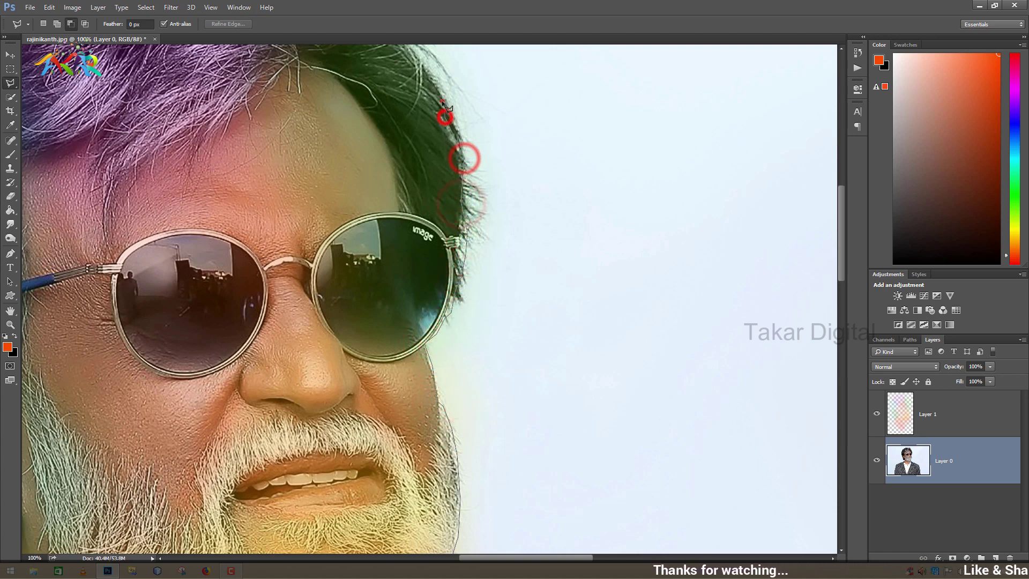
{"action": "left_click_drag", "start_coordinate": [443, 102], "coordinate": [429, 429]}
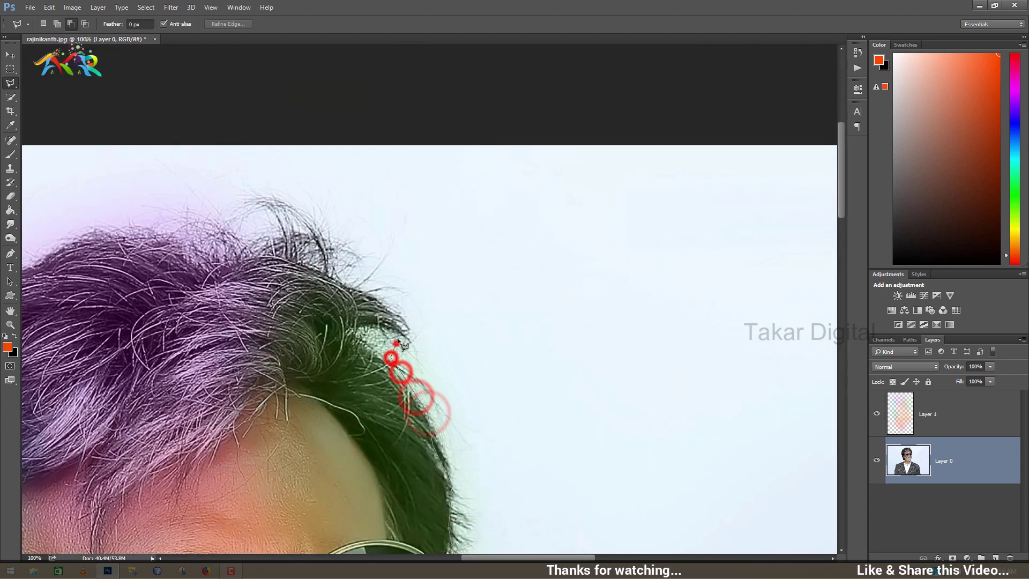
{"action": "left_click", "coordinate": [394, 298]}
{"action": "left_click", "coordinate": [345, 272]}
{"action": "left_click", "coordinate": [300, 233]}
{"action": "left_click", "coordinate": [275, 233]}
{"action": "left_click", "coordinate": [219, 247]}
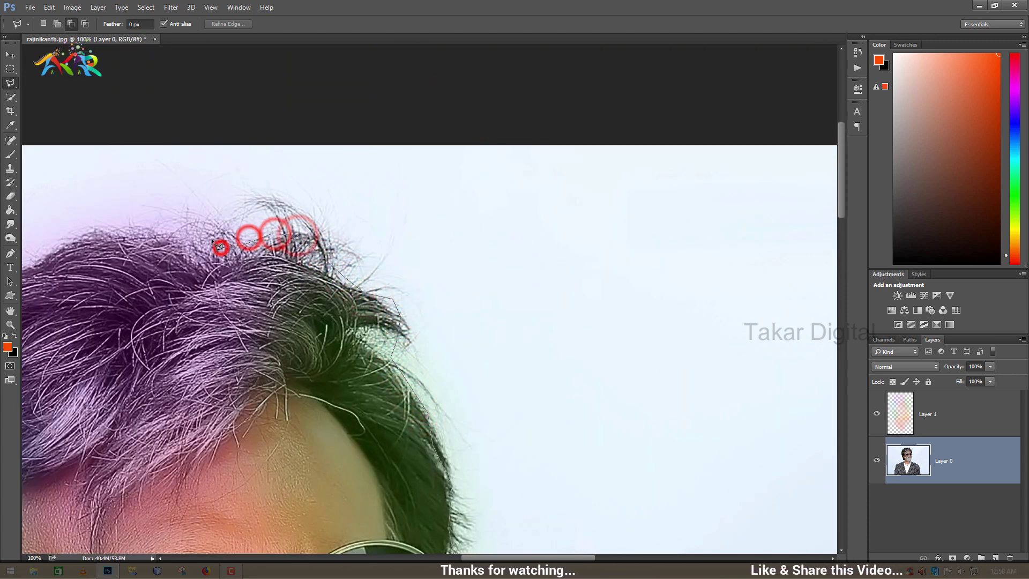
{"action": "left_click", "coordinate": [216, 220]}
{"action": "left_click", "coordinate": [195, 216]}
{"action": "left_click", "coordinate": [161, 224]}
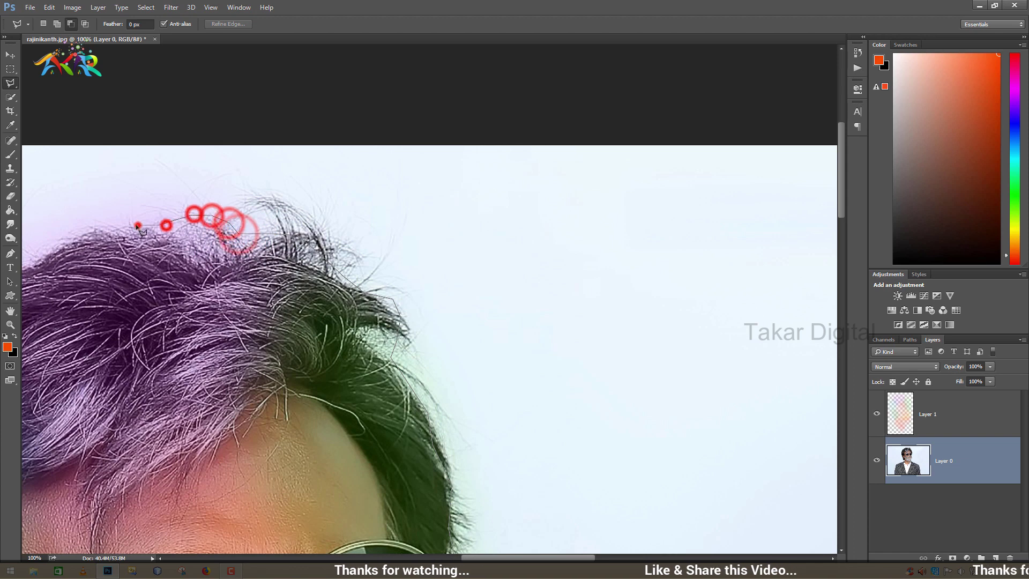
{"action": "left_click", "coordinate": [82, 228]}
{"action": "left_click", "coordinate": [48, 244]}
{"action": "left_click_drag", "start_coordinate": [73, 246], "coordinate": [430, 209]}
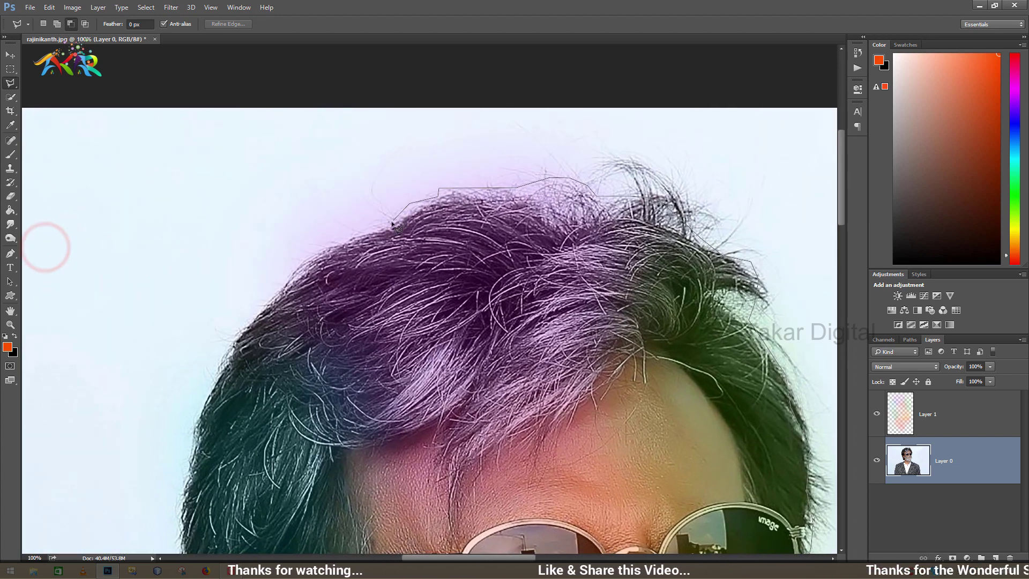
{"action": "left_click", "coordinate": [313, 254]}
{"action": "left_click", "coordinate": [284, 284]}
{"action": "left_click", "coordinate": [254, 316]}
{"action": "left_click", "coordinate": [236, 338]}
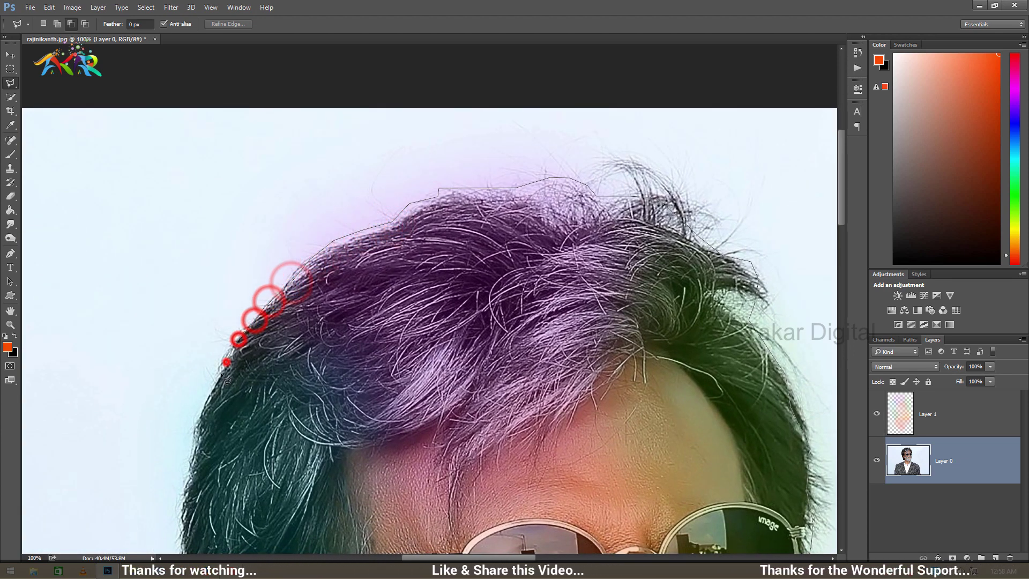
{"action": "left_click", "coordinate": [207, 390]}
{"action": "left_click", "coordinate": [194, 434]}
{"action": "left_click_drag", "start_coordinate": [183, 517], "coordinate": [230, 309]}
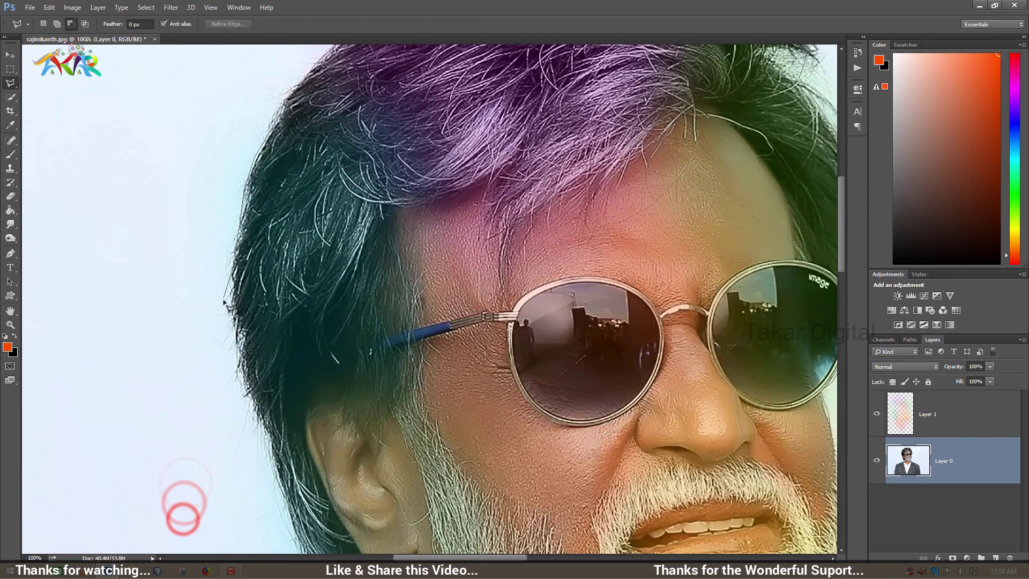
{"action": "left_click", "coordinate": [244, 361]}
{"action": "left_click", "coordinate": [252, 399]}
{"action": "left_click", "coordinate": [260, 437]}
{"action": "left_click", "coordinate": [271, 477]}
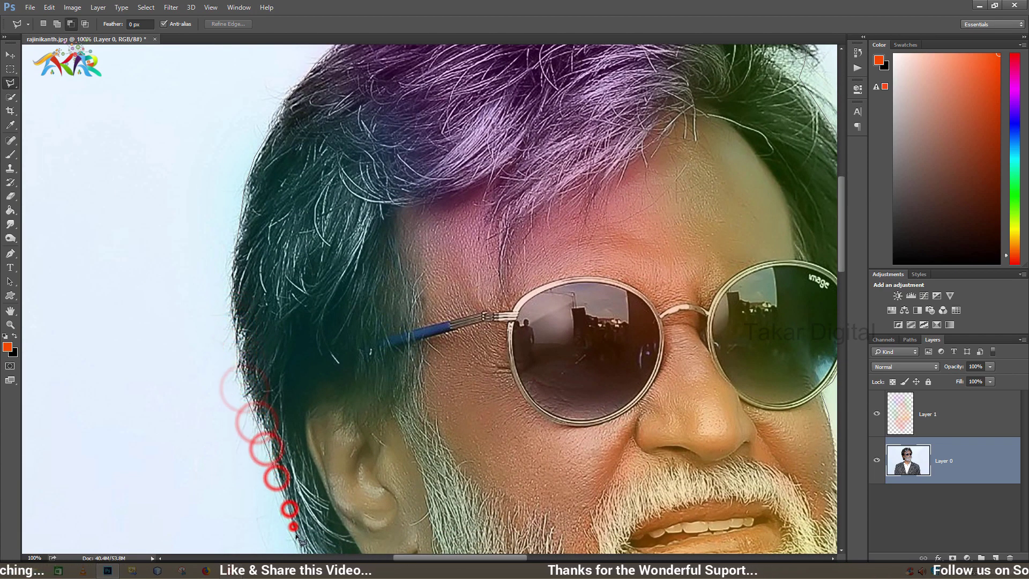
{"action": "left_click", "coordinate": [289, 509]}
{"action": "left_click_drag", "start_coordinate": [302, 532], "coordinate": [274, 239]}
{"action": "left_click", "coordinate": [284, 283]}
{"action": "left_click", "coordinate": [292, 316]}
{"action": "left_click", "coordinate": [306, 354]}
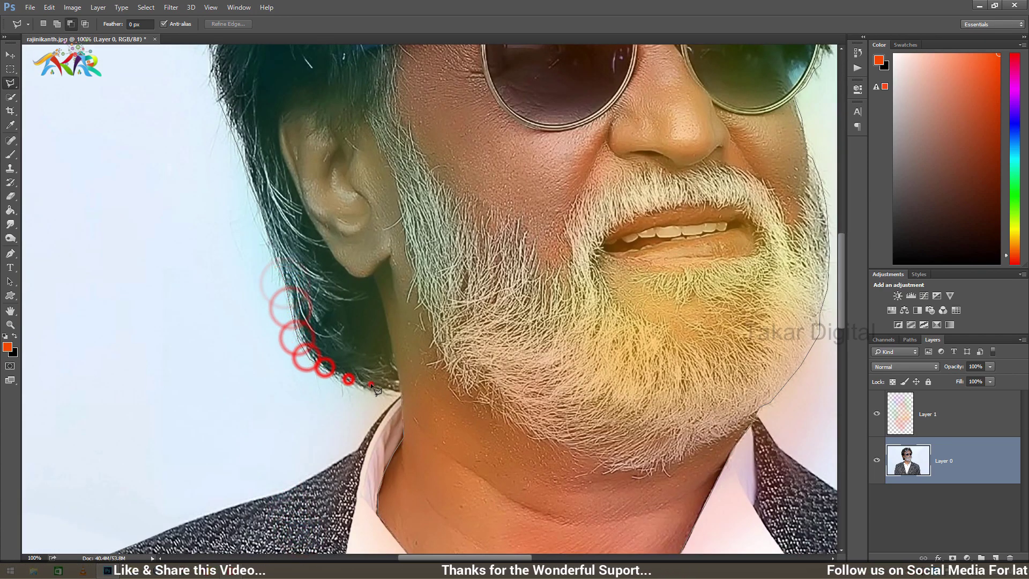
{"action": "left_click", "coordinate": [332, 372]}
{"action": "left_click", "coordinate": [370, 384]}
{"action": "left_click", "coordinate": [398, 387]}
{"action": "left_click", "coordinate": [402, 398]}
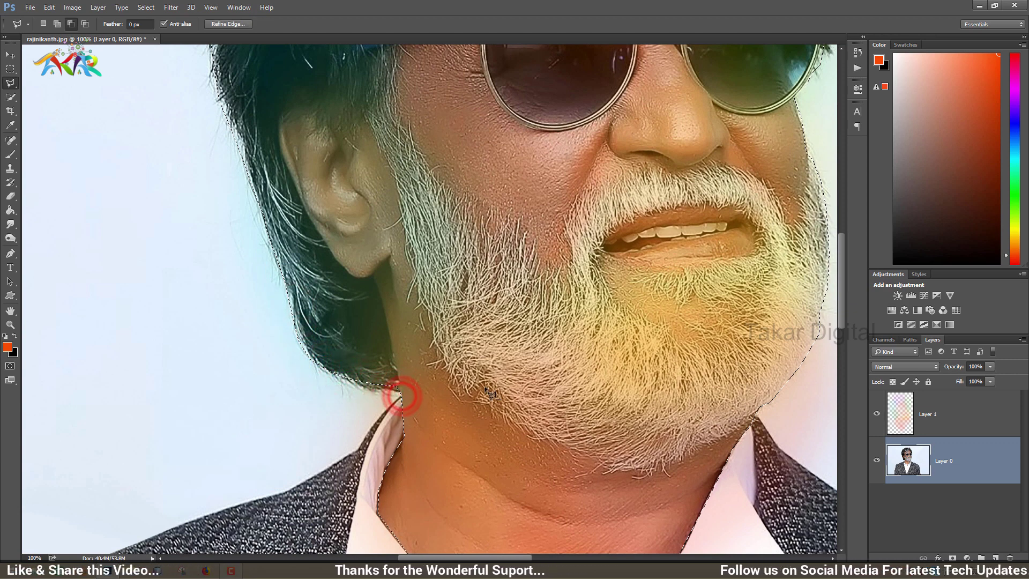
Invert the selection and delete Layer 1's tint outside the head and neck
{"action": "right_click", "coordinate": [533, 333]}
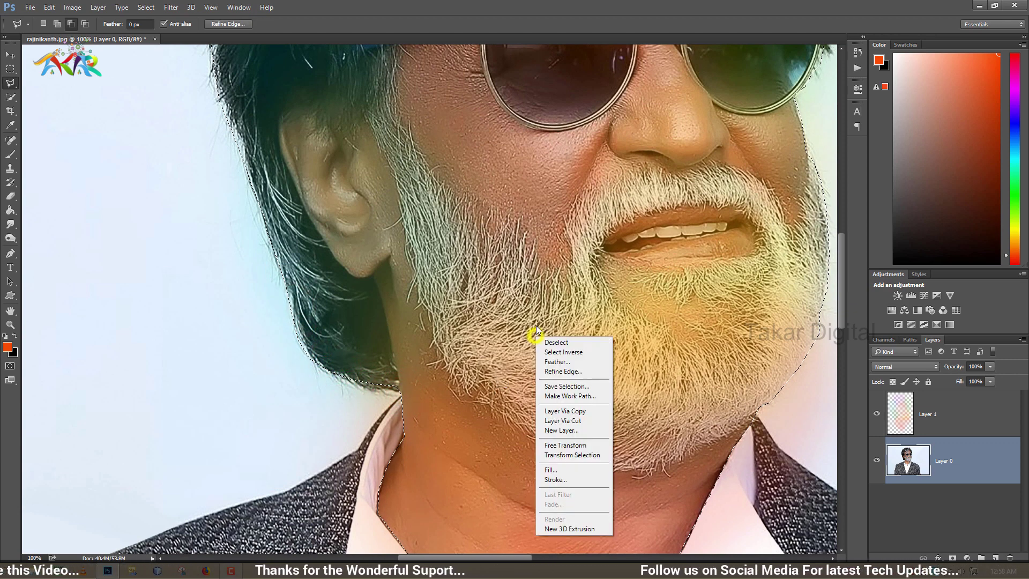
{"action": "left_click", "coordinate": [566, 351]}
{"action": "left_click", "coordinate": [897, 421]}
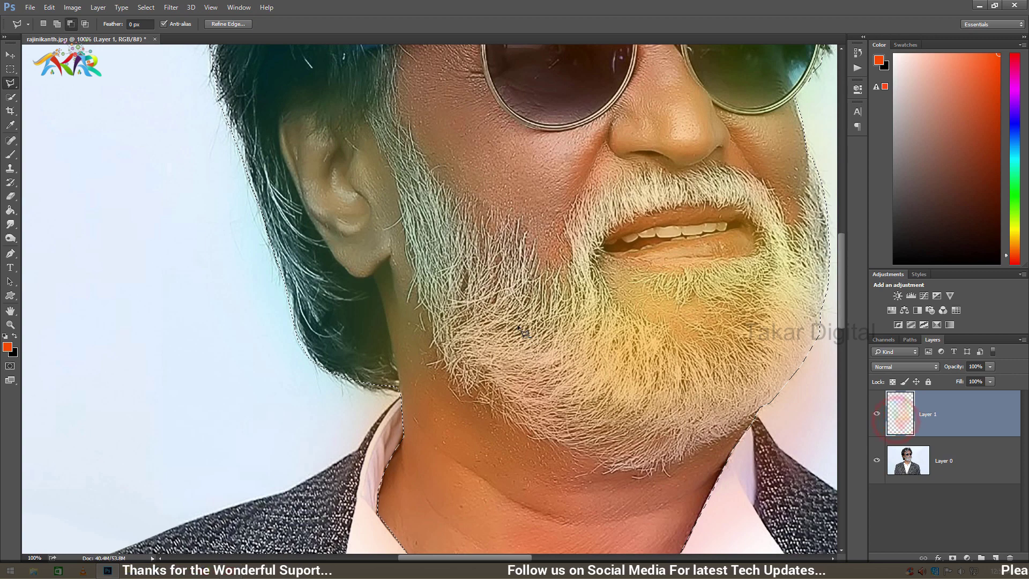
{"action": "key", "text": "Delete"}
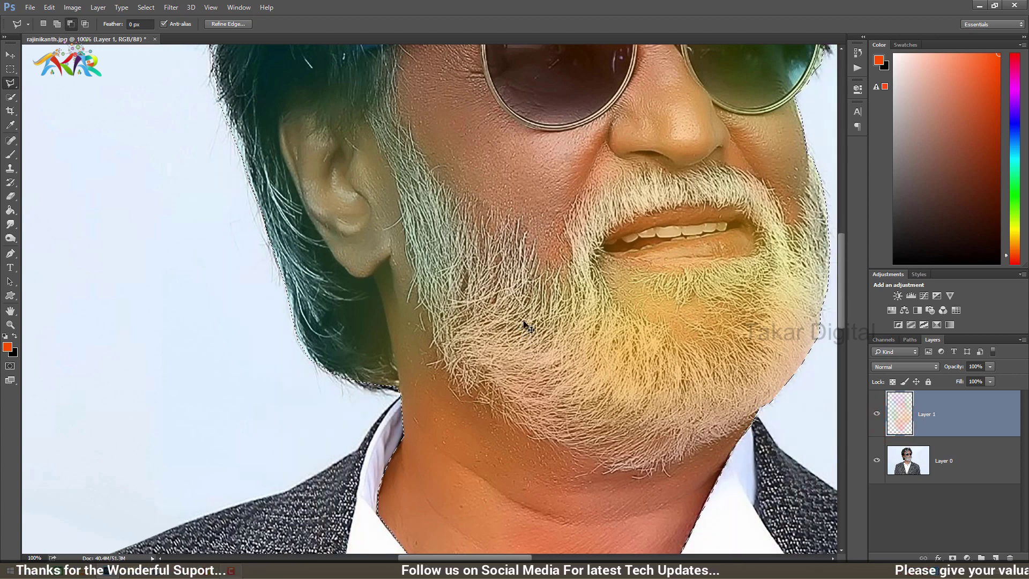
{"action": "key", "text": "ctrl+0"}
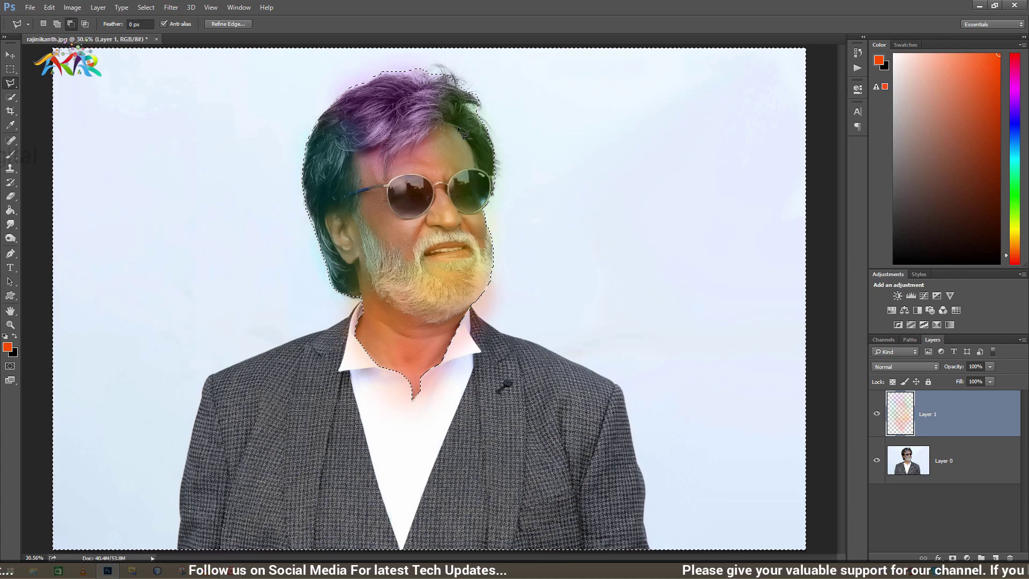
{"action": "key", "text": "ctrl+plus"}
{"action": "key", "text": "ctrl+plus"}
{"action": "key", "text": "ctrl+plus"}
Outline the stray tint along the hair's top and right edge and delete it
{"action": "left_click_drag", "start_coordinate": [478, 141], "coordinate": [438, 229]}
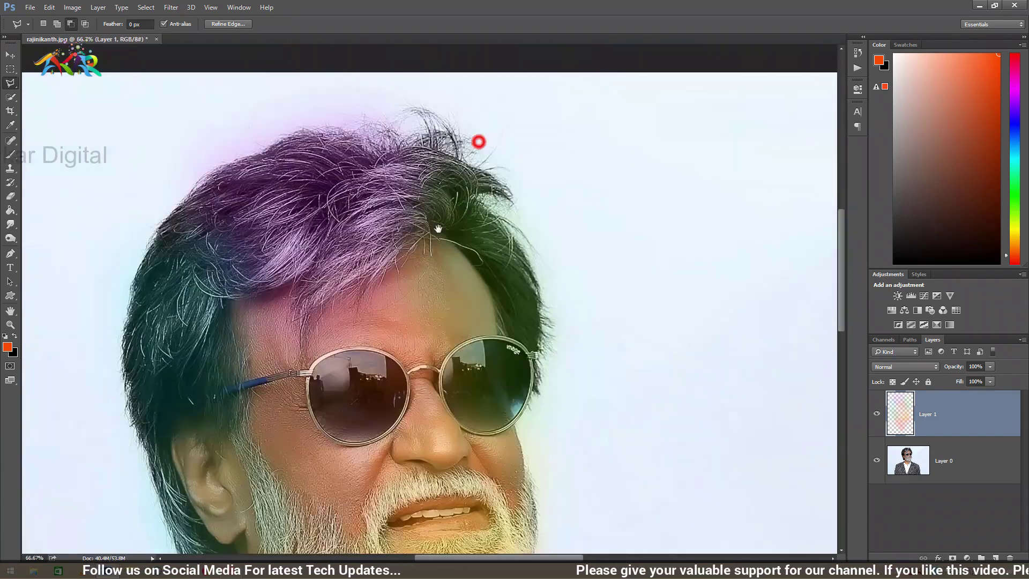
{"action": "left_click", "coordinate": [438, 228], "text": "ctrl"}
{"action": "scroll", "coordinate": [379, 335], "scroll_direction": "down", "scroll_amount": 1}
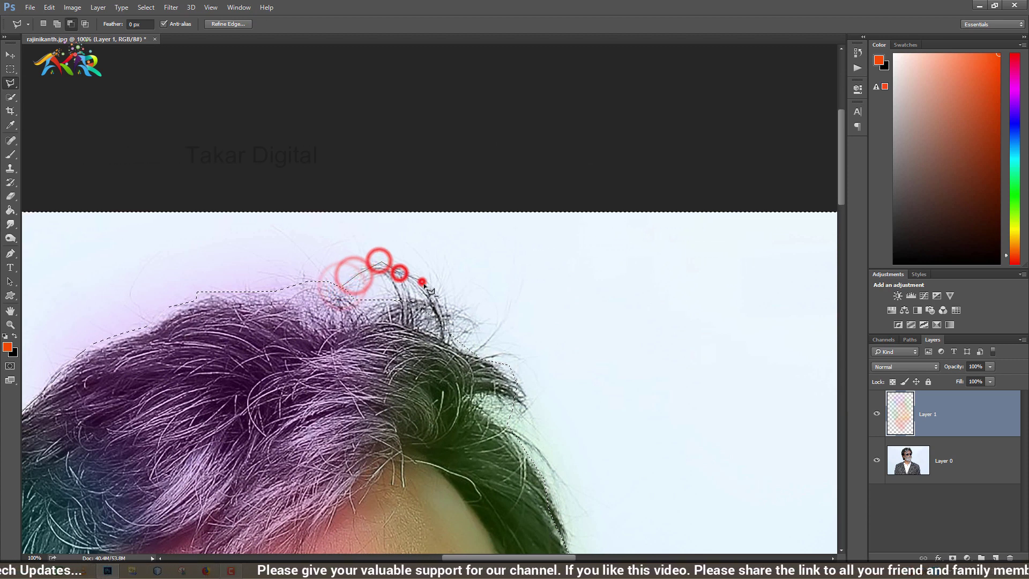
{"action": "left_click", "coordinate": [443, 297]}
{"action": "left_click", "coordinate": [444, 320]}
{"action": "left_click", "coordinate": [481, 315]}
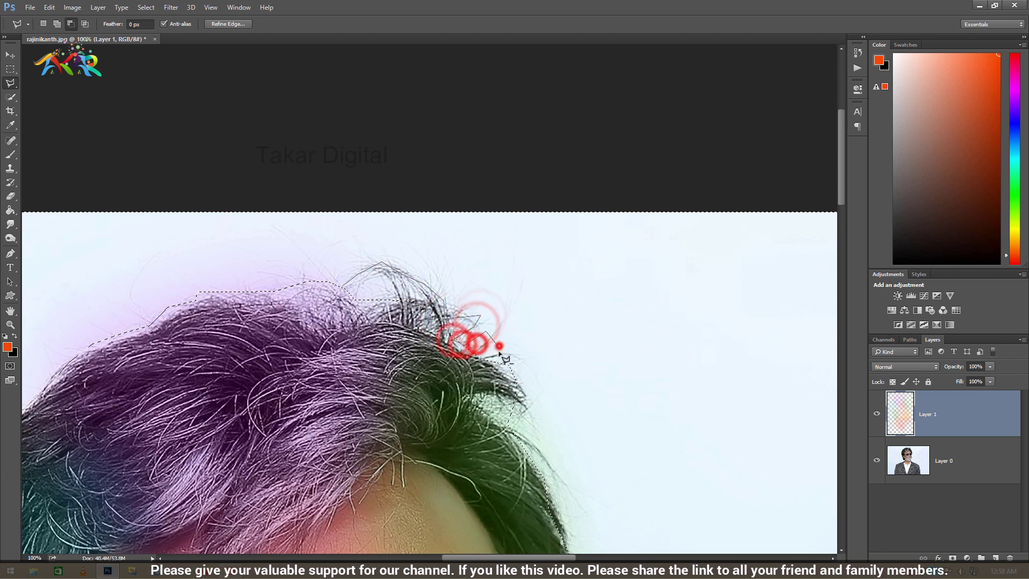
{"action": "left_click", "coordinate": [539, 418]}
{"action": "left_click", "coordinate": [527, 427]}
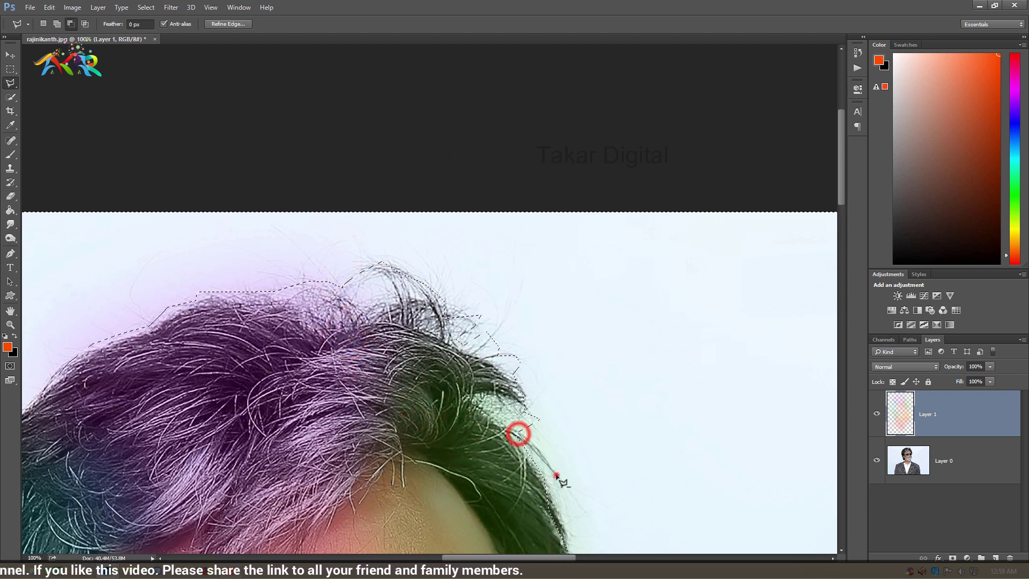
{"action": "left_click", "coordinate": [515, 429]}
{"action": "left_click", "coordinate": [518, 446]}
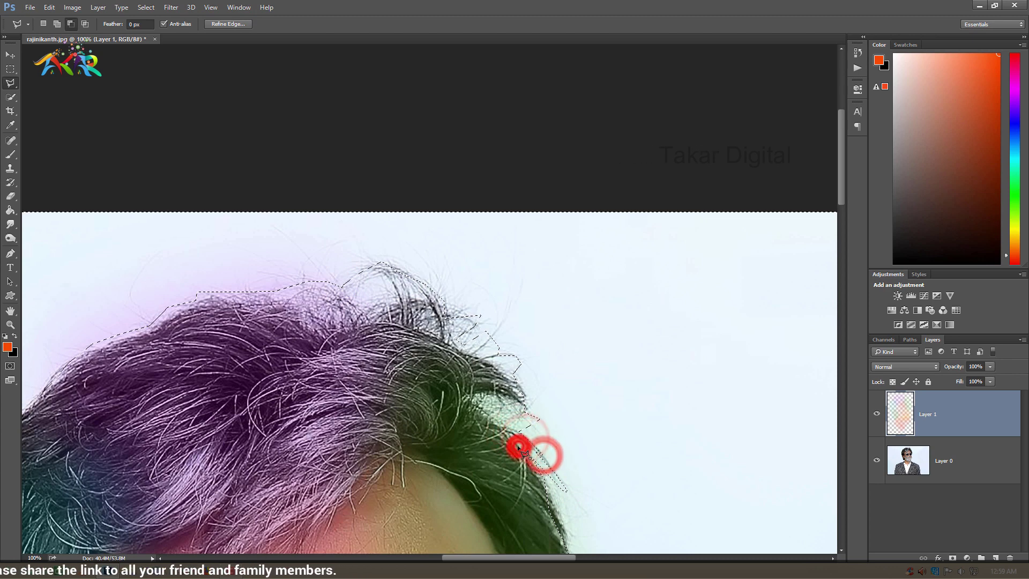
{"action": "left_click", "coordinate": [485, 455]}
{"action": "key", "text": "ctrl+0"}
{"action": "key", "text": "Delete"}
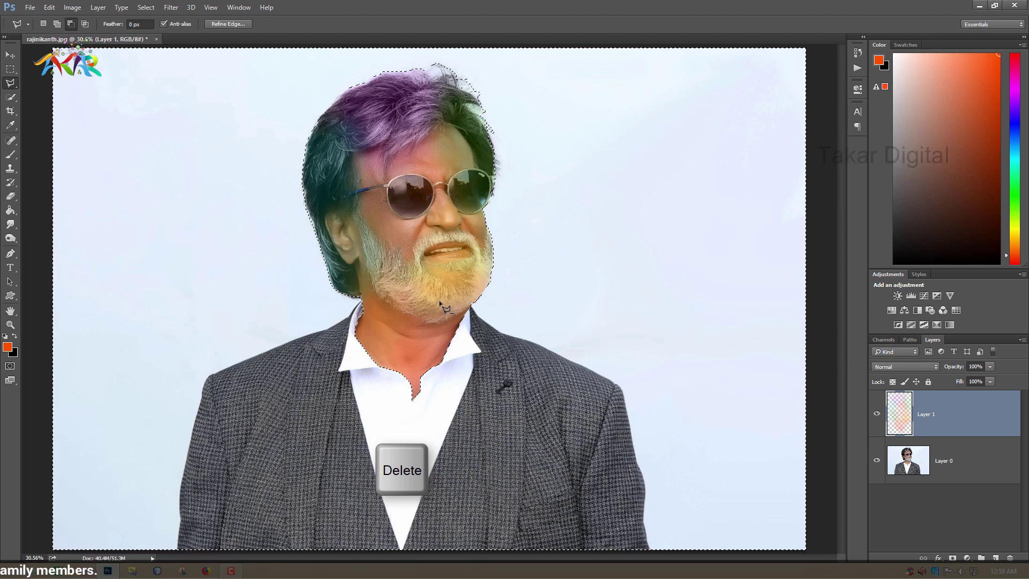
Deselect, set Layer 1's blend mode to Overlay, and show the Actions panel
{"action": "key", "text": "ctrl+d"}
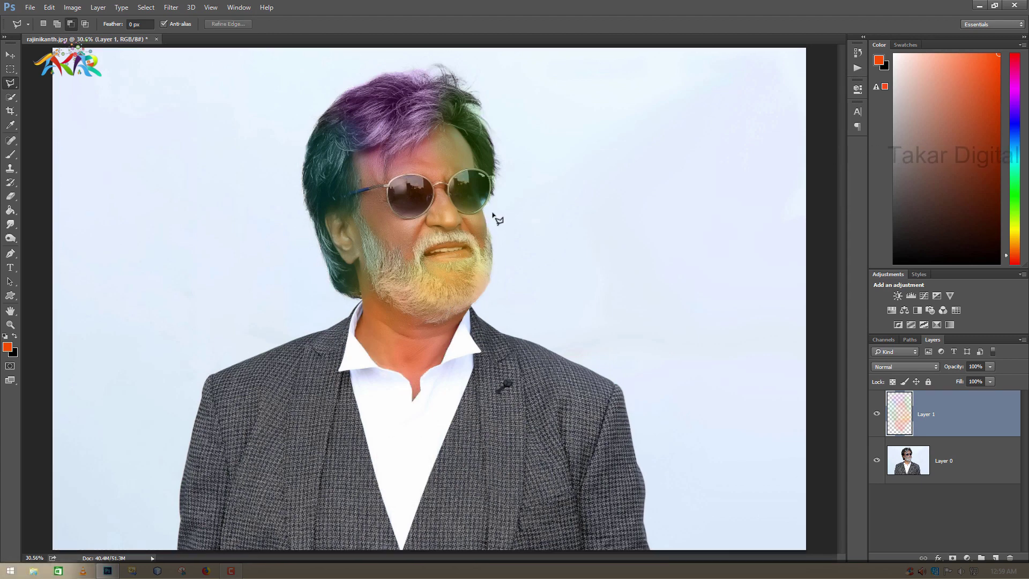
{"action": "left_click", "coordinate": [933, 368]}
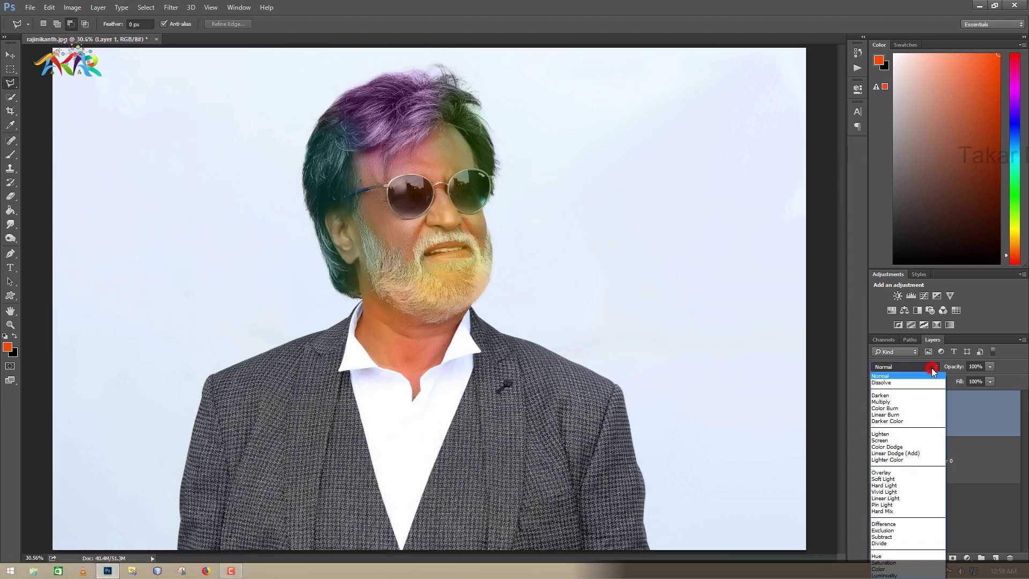
{"action": "left_click", "coordinate": [904, 472]}
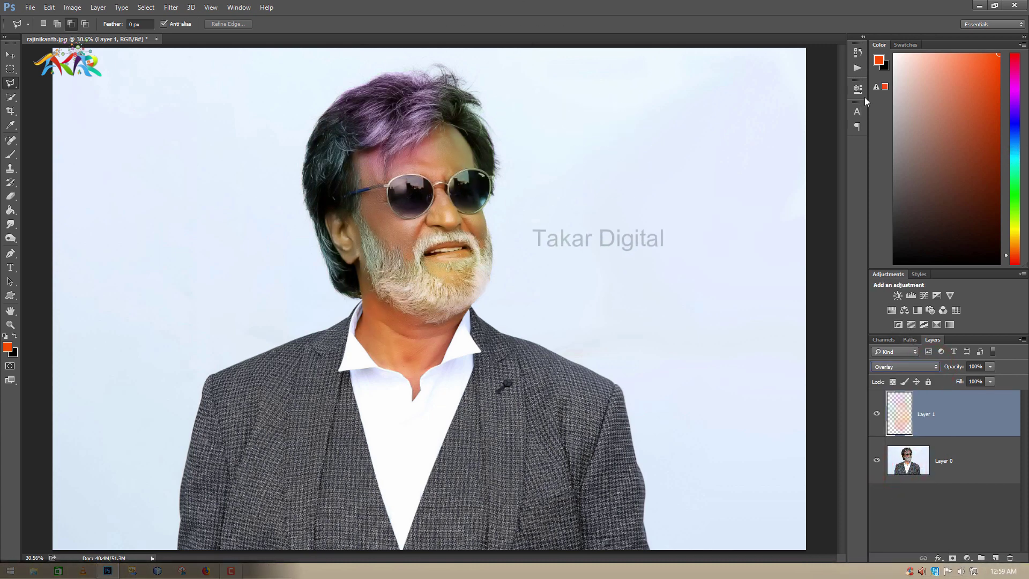
{"action": "left_click", "coordinate": [858, 52]}
{"action": "left_click", "coordinate": [776, 47]}
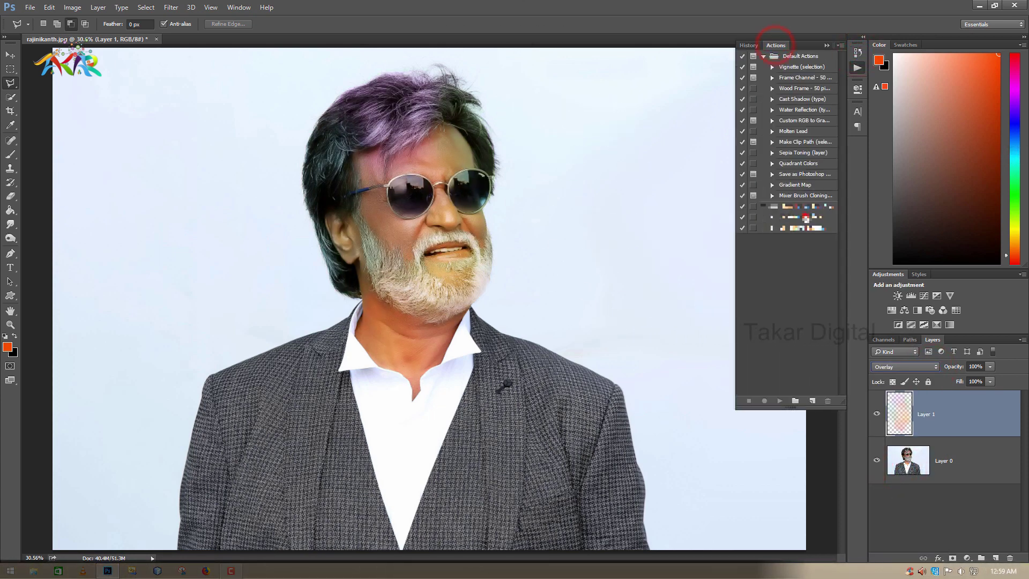
Play the oil painting action, then close the Actions panel
{"action": "left_click", "coordinate": [804, 216]}
{"action": "left_click", "coordinate": [780, 401]}
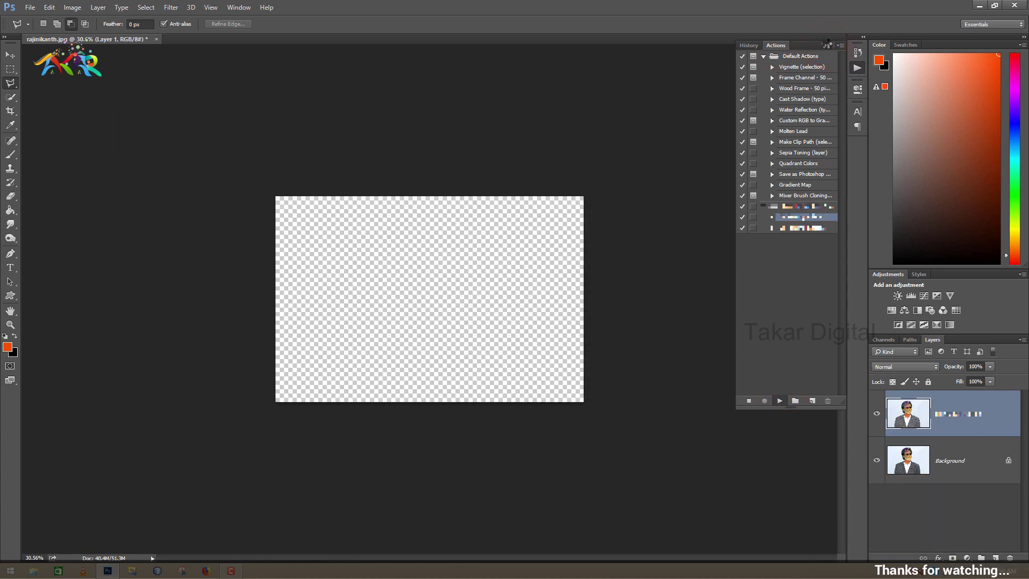
{"action": "left_click", "coordinate": [828, 44]}
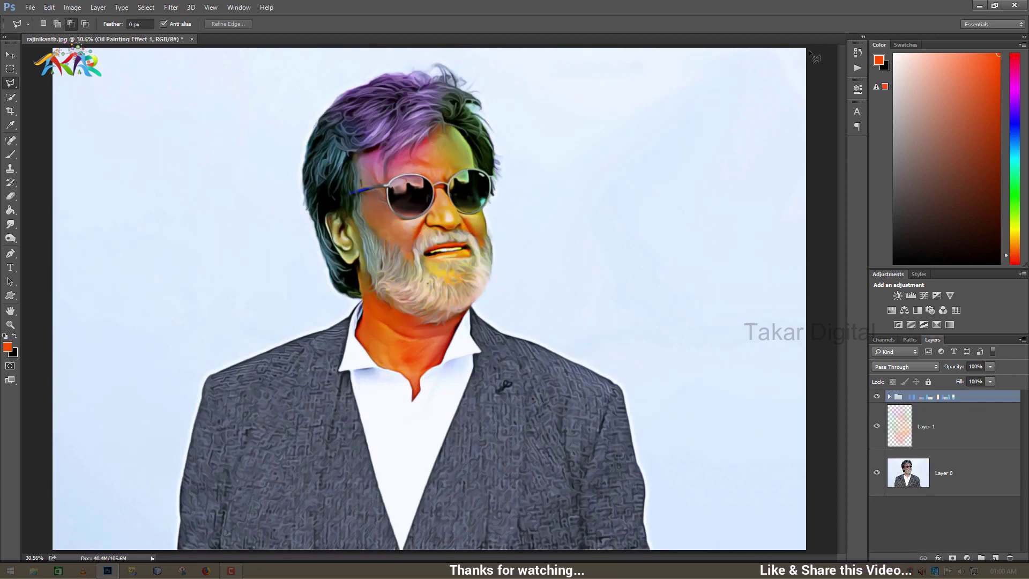
Hide the oil painting group and lower layers, then merge the visible layers for HDR Toning
{"action": "left_click", "coordinate": [72, 7]}
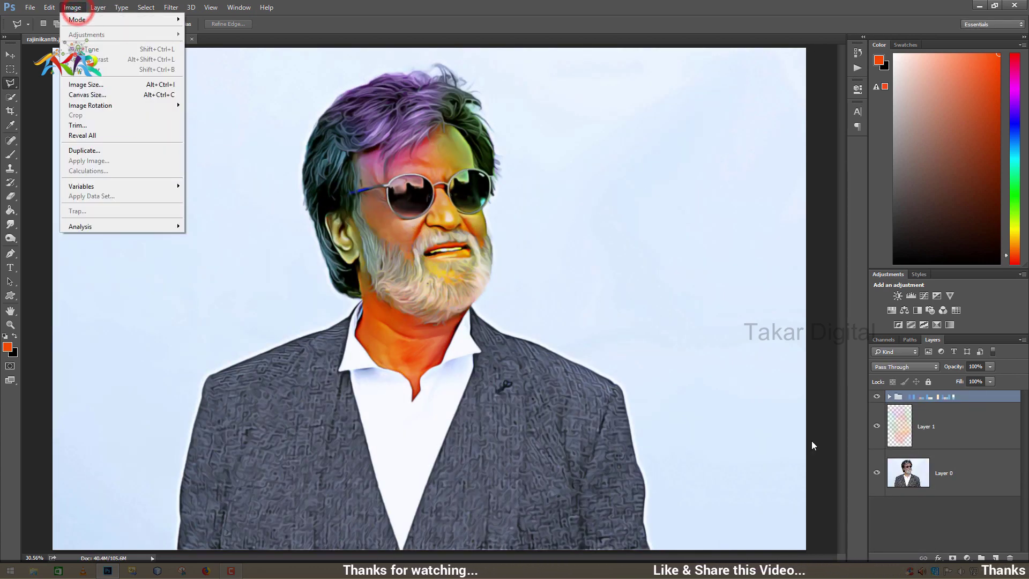
{"action": "left_click", "coordinate": [877, 426]}
{"action": "left_click", "coordinate": [877, 472]}
{"action": "left_click", "coordinate": [72, 6]}
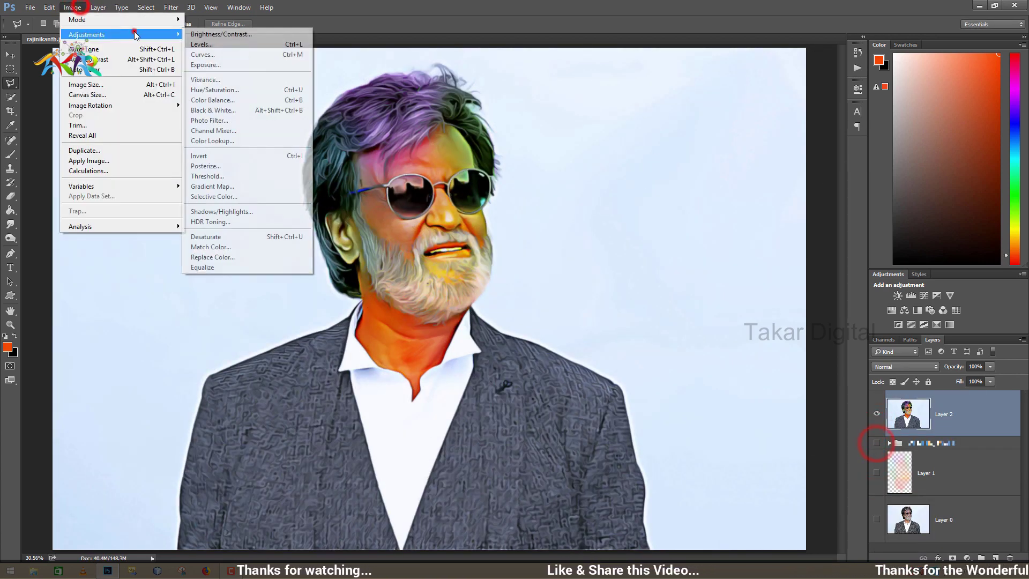
{"action": "left_click", "coordinate": [251, 219]}
{"action": "left_click", "coordinate": [552, 326]}
Apply HDR Toning using the Photorealistic High Contrast preset with edge glow strength 4.00
{"action": "left_click", "coordinate": [816, 92]}
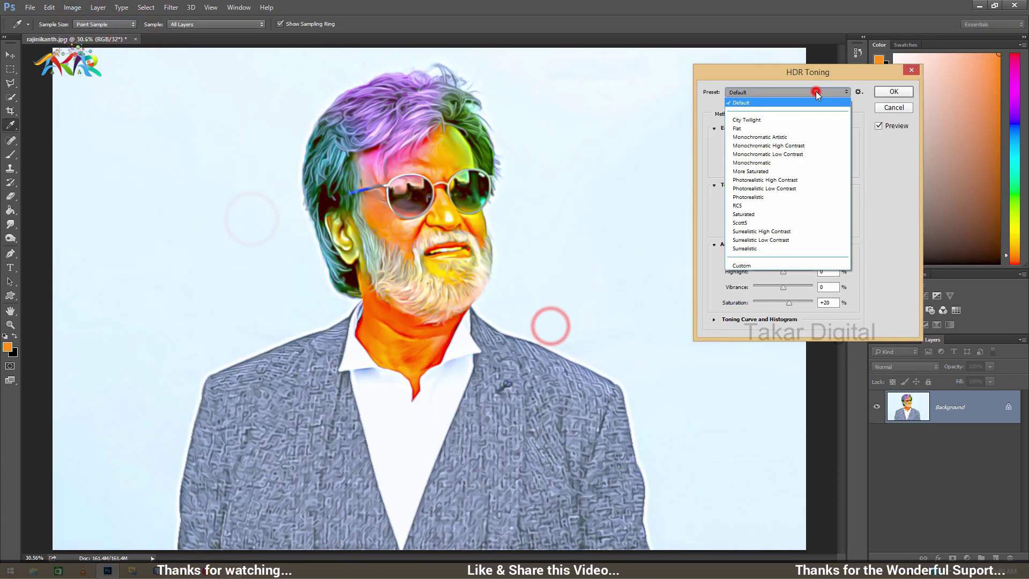
{"action": "left_click", "coordinate": [804, 173]}
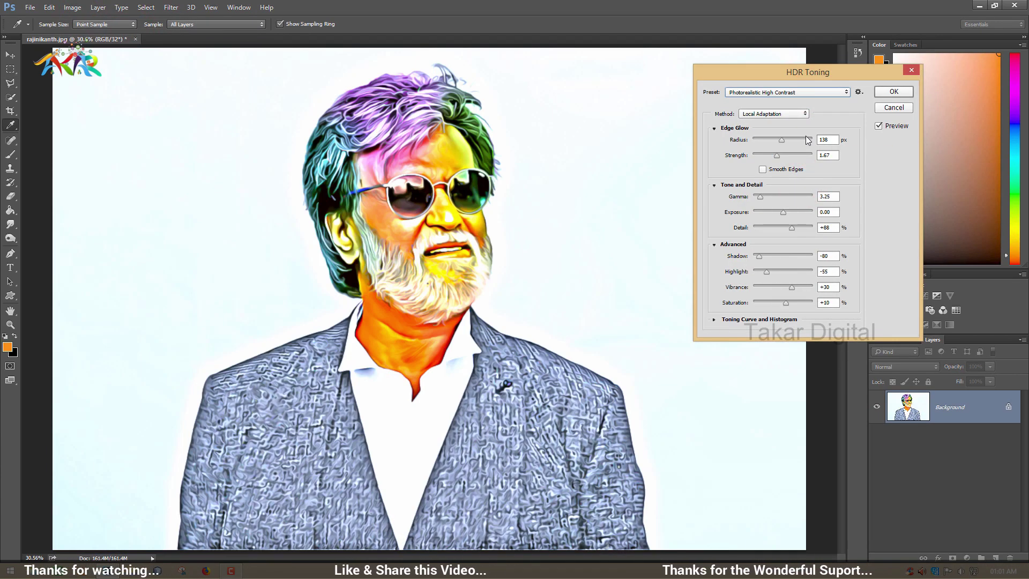
{"action": "left_click_drag", "start_coordinate": [778, 156], "coordinate": [819, 158]}
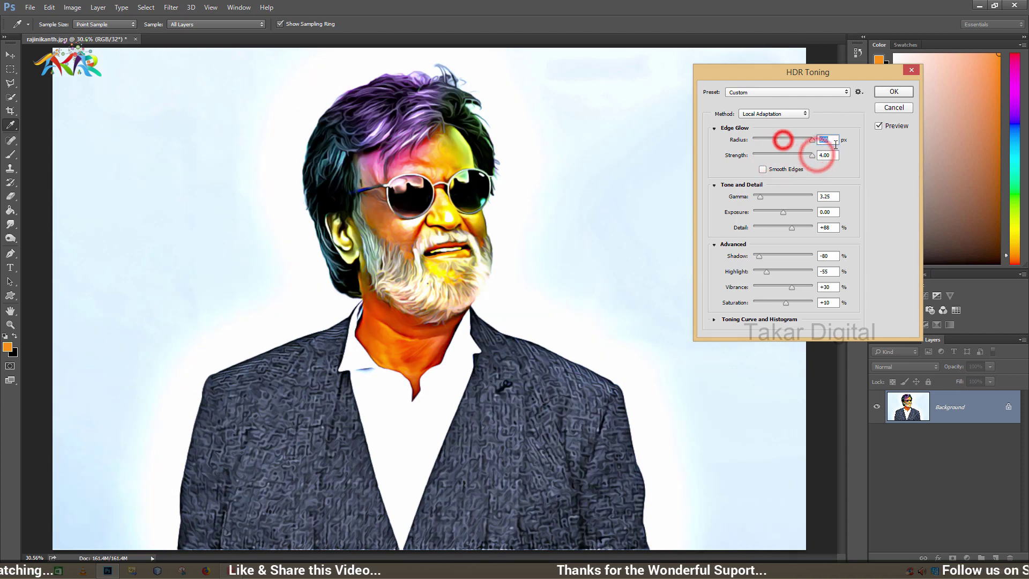
{"action": "left_click", "coordinate": [894, 92]}
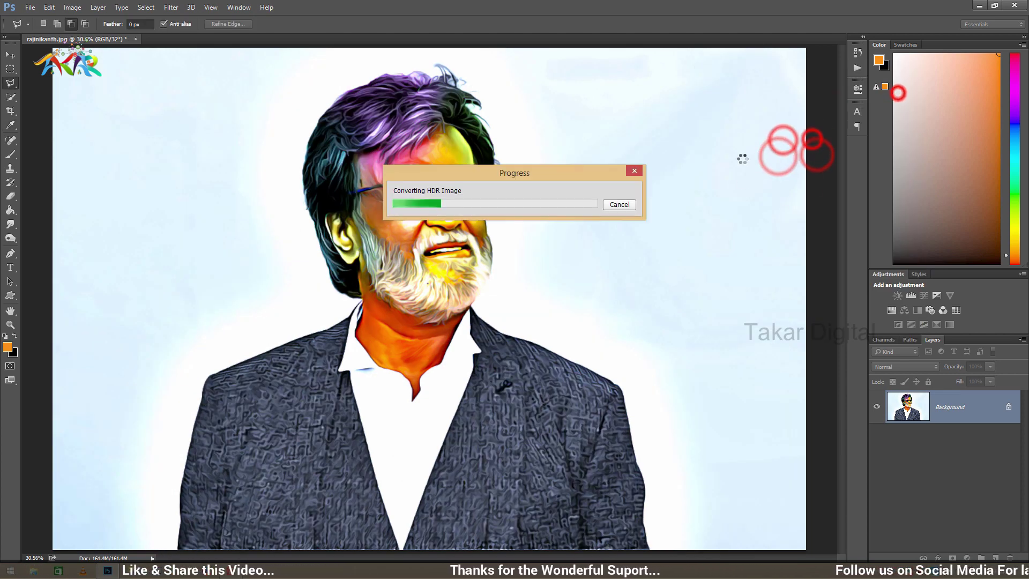
{"action": "key", "text": "v"}
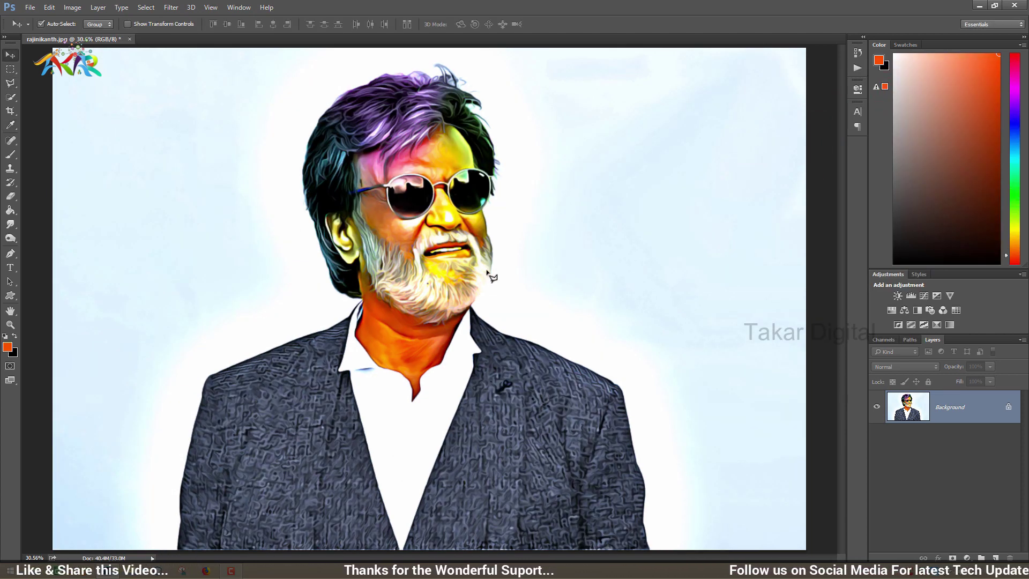
{"action": "scroll", "coordinate": [498, 260], "scroll_direction": "up", "scroll_amount": 2, "text": "alt"}
{"action": "scroll", "coordinate": [524, 292], "scroll_direction": "up", "scroll_amount": 2, "text": "alt"}
{"action": "key", "text": "ctrl+0"}
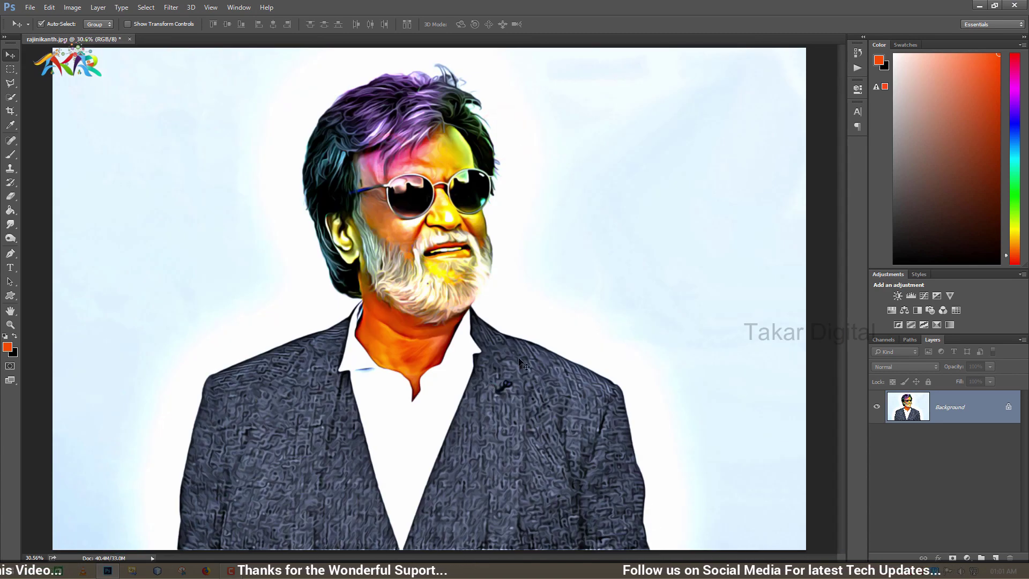